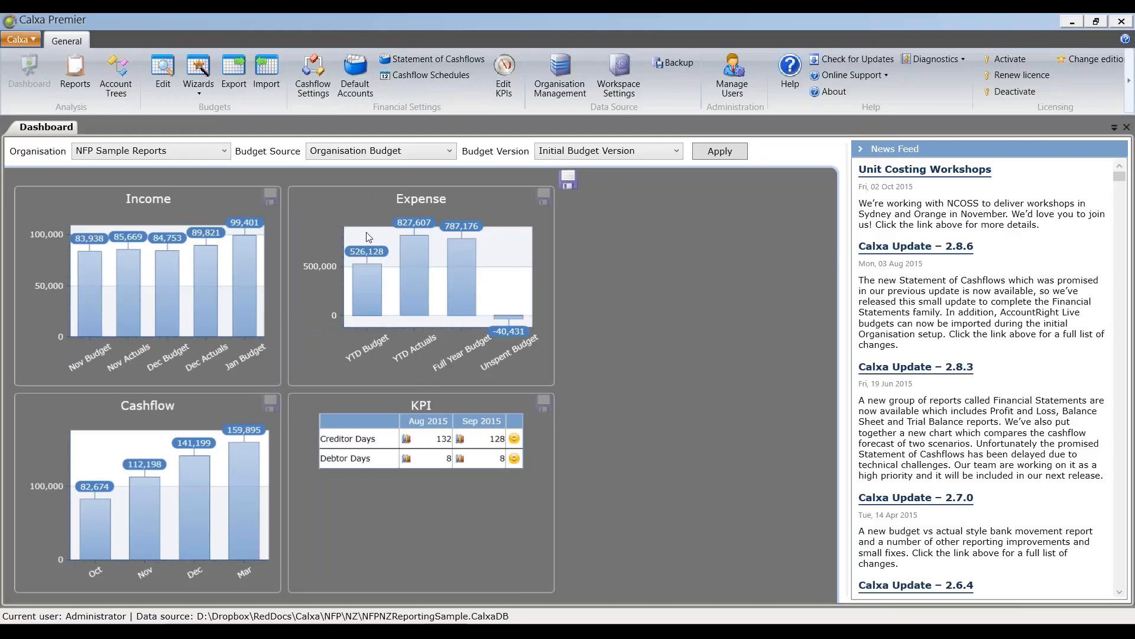
# Step: Open the report bundles and display the NZ NFP Reports Tier 4 bundle for March 2015
pyautogui.click(76, 75)
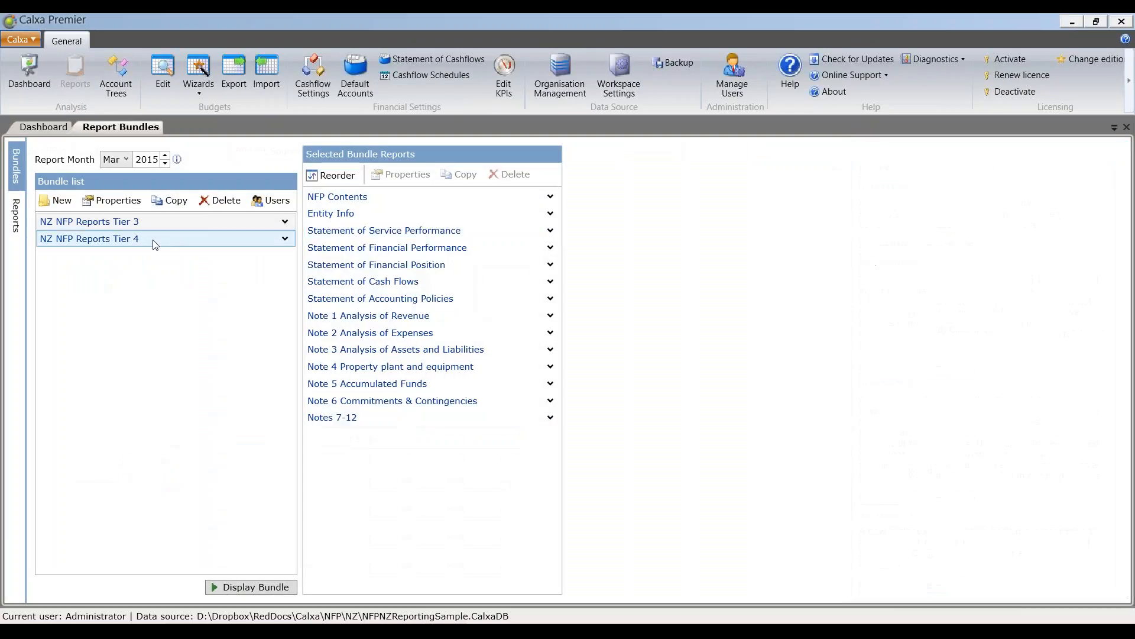
pyautogui.click(154, 243)
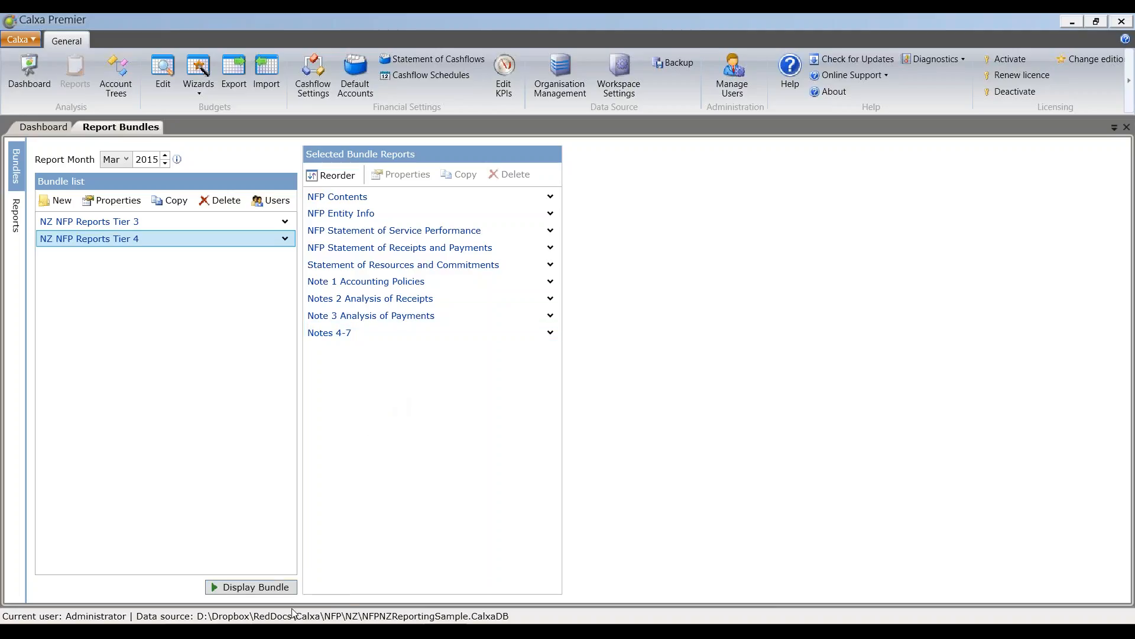
pyautogui.click(277, 591)
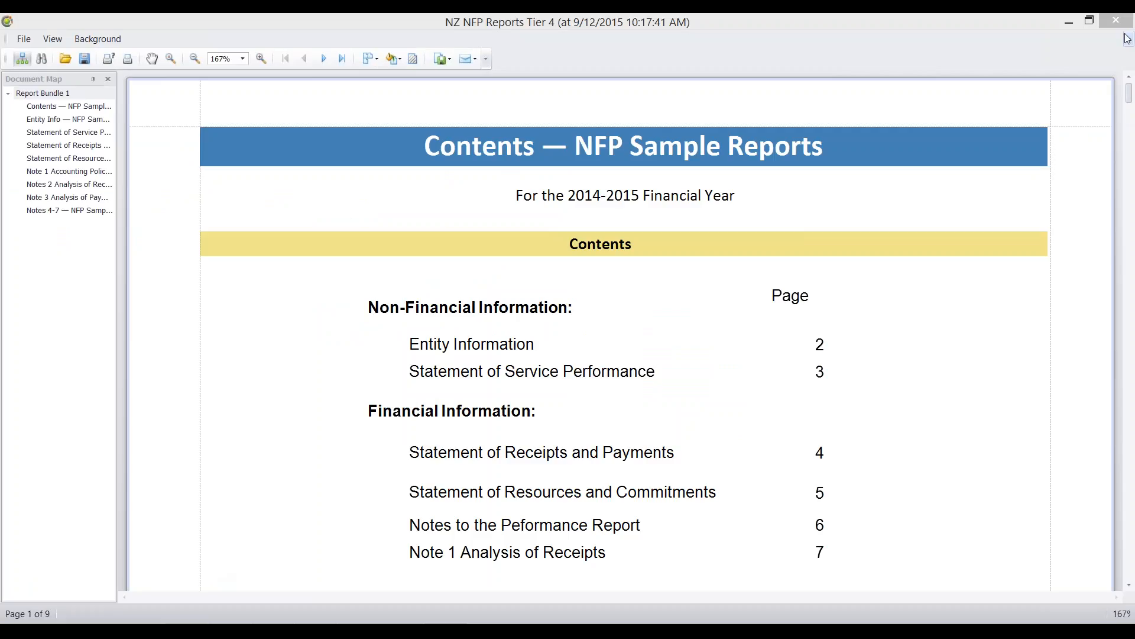
# Step: Review the Contents and Entity Info pages of the Tier 4 report, through to the contact details
pyautogui.click(1133, 273)
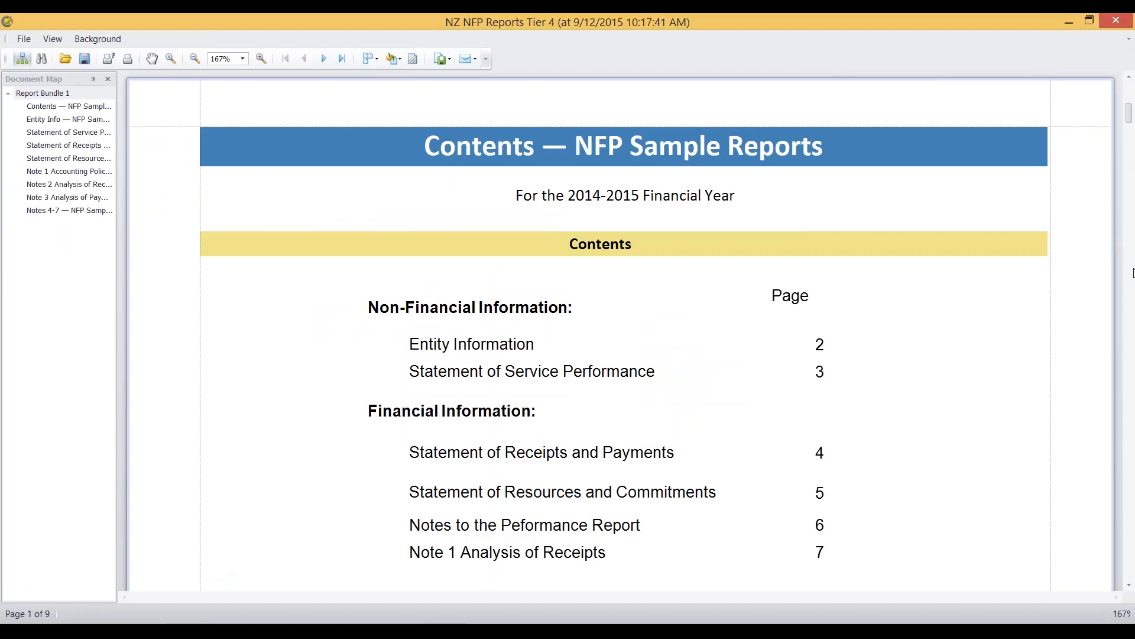
pyautogui.click(1134, 273)
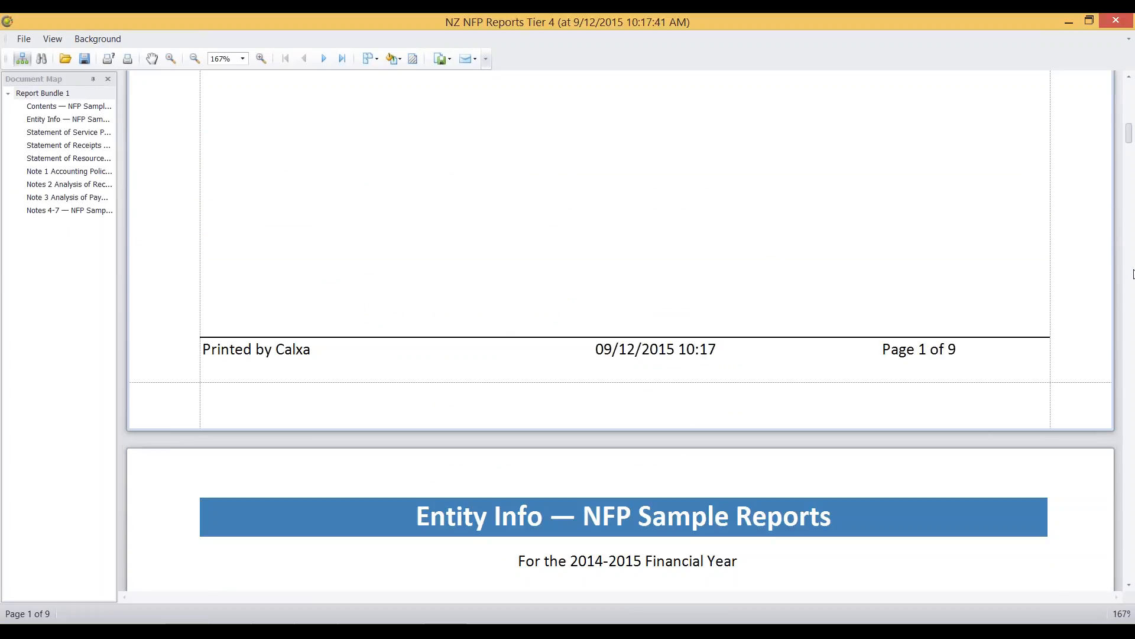
pyautogui.click(1130, 585)
pyautogui.click(1130, 586)
pyautogui.click(1130, 586)
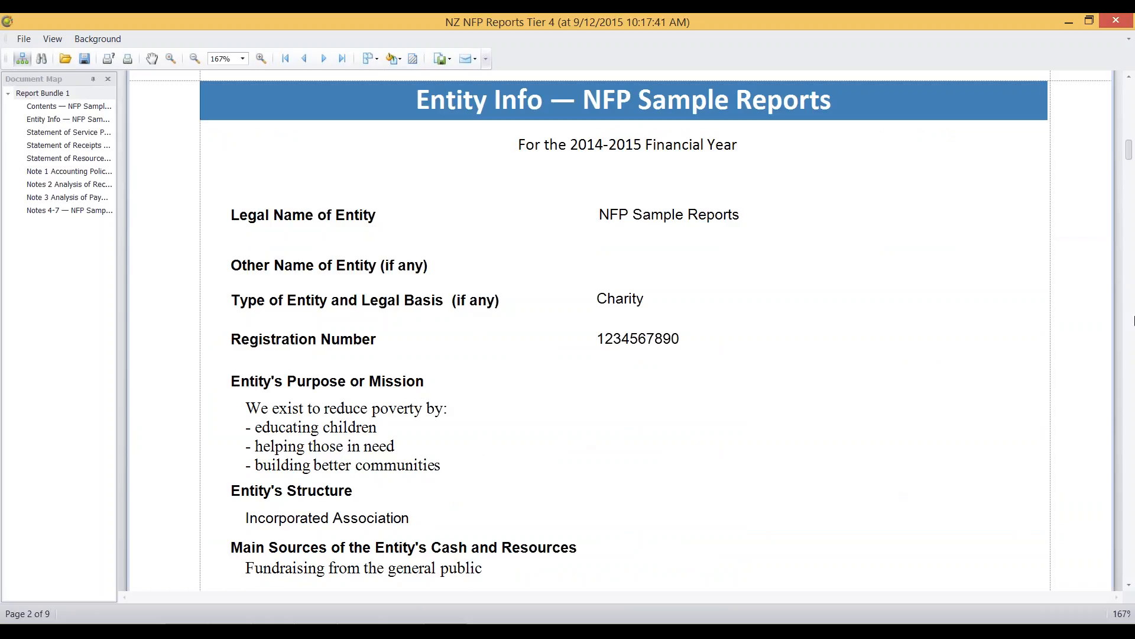
pyautogui.scroll(-5, 1130, 541)
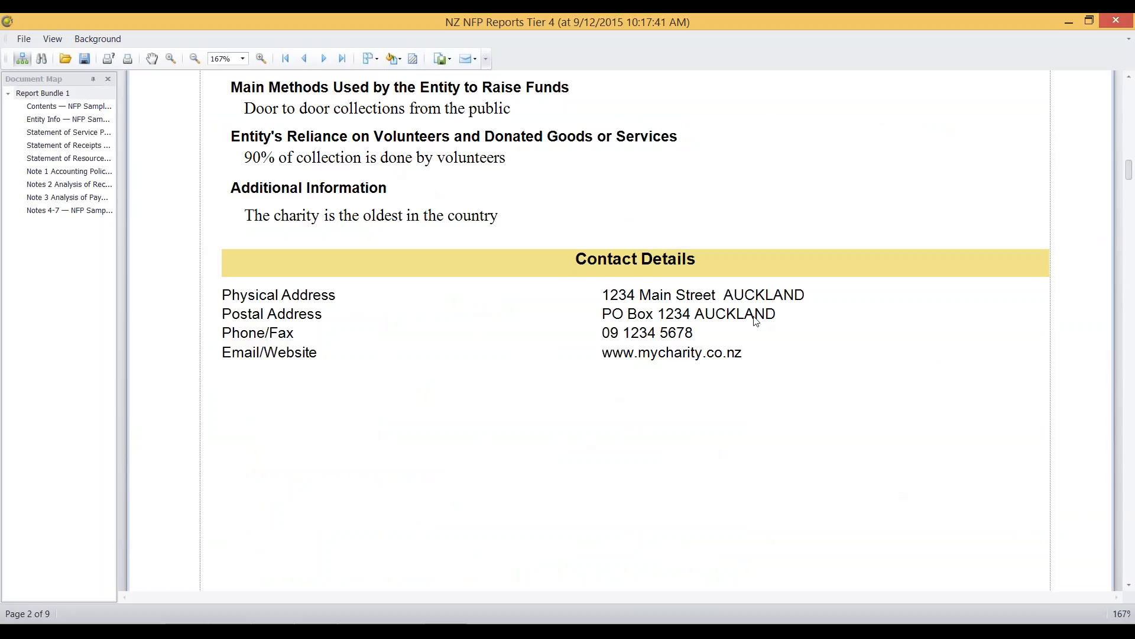
# Step: Examine the Statement of Service Performance page with its output measures and additional information in the Tier 4 report
pyautogui.click(1131, 559)
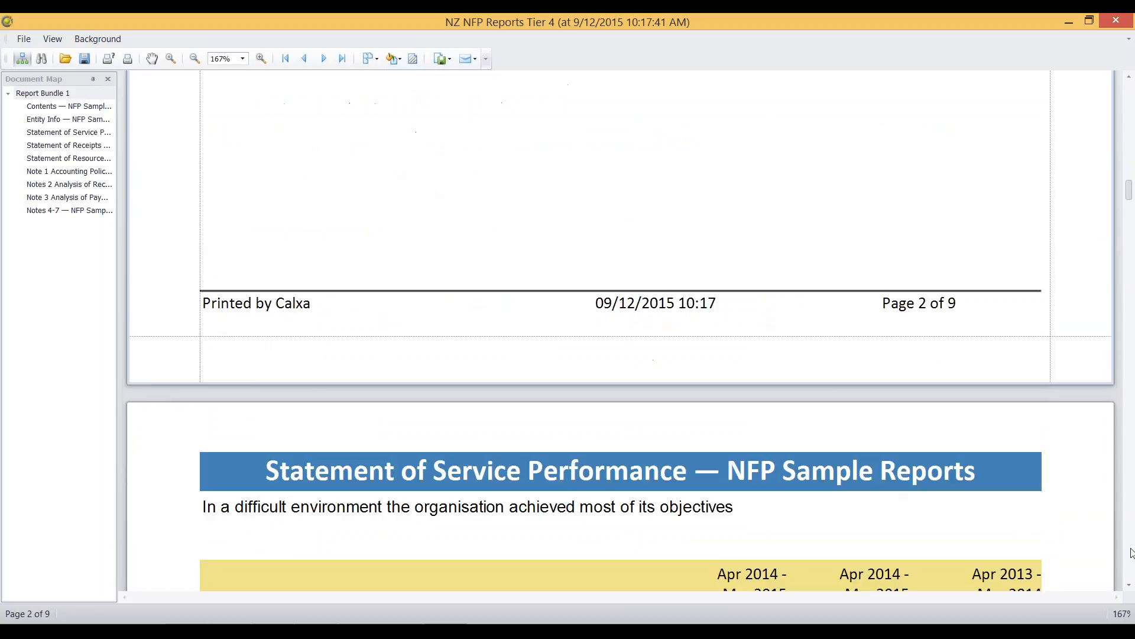
pyautogui.click(1129, 585)
pyautogui.scroll(-3, 1131, 589)
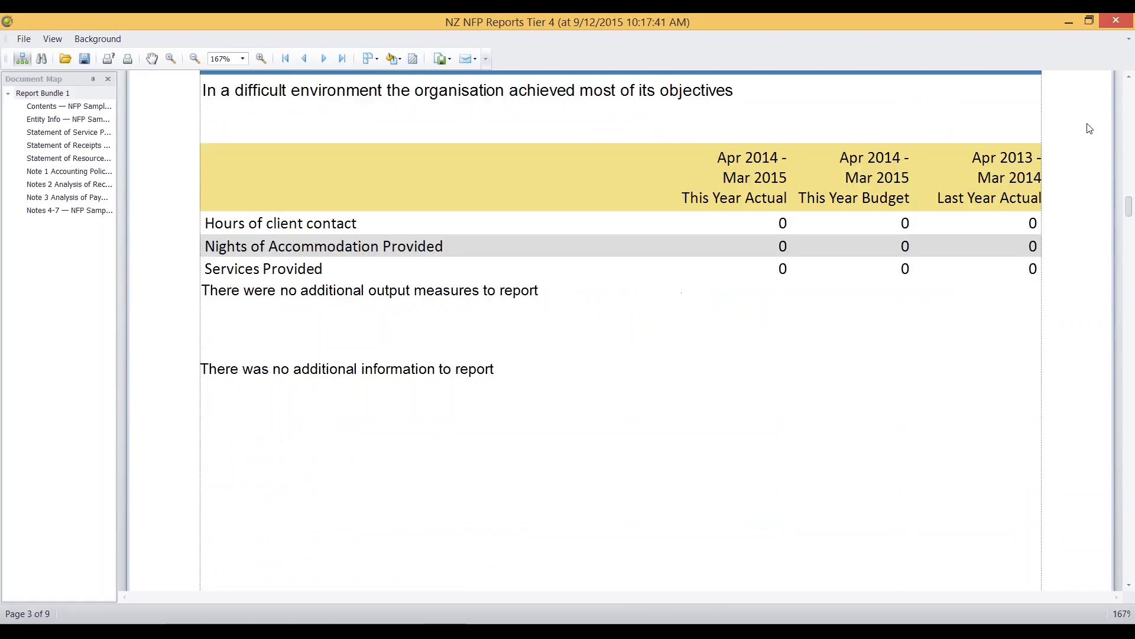
pyautogui.click(1130, 78)
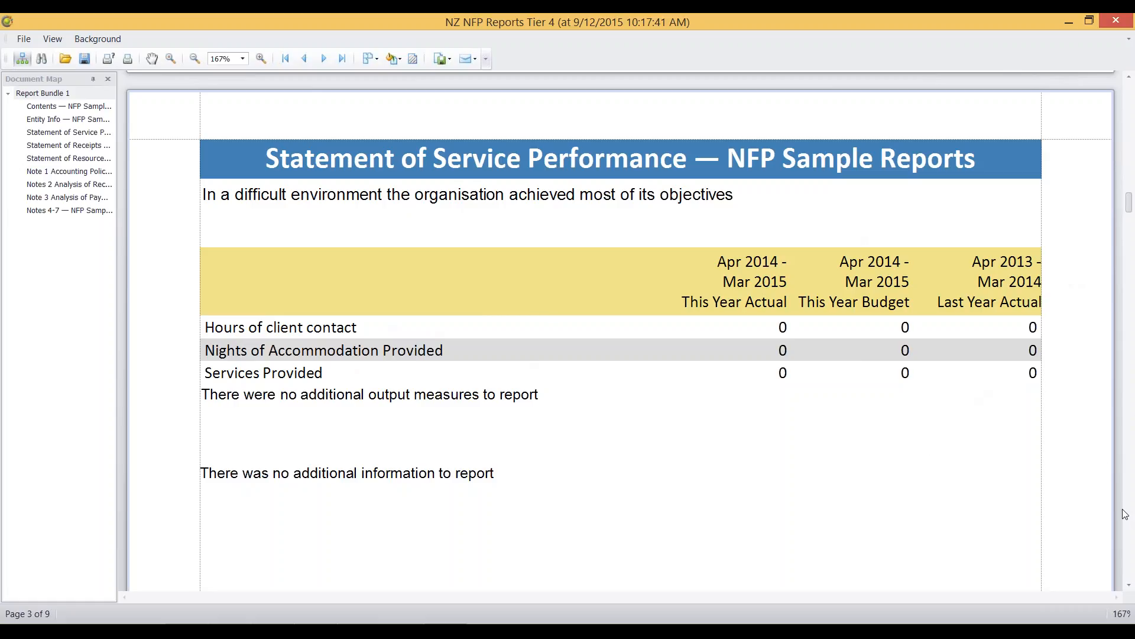
pyautogui.click(1130, 545)
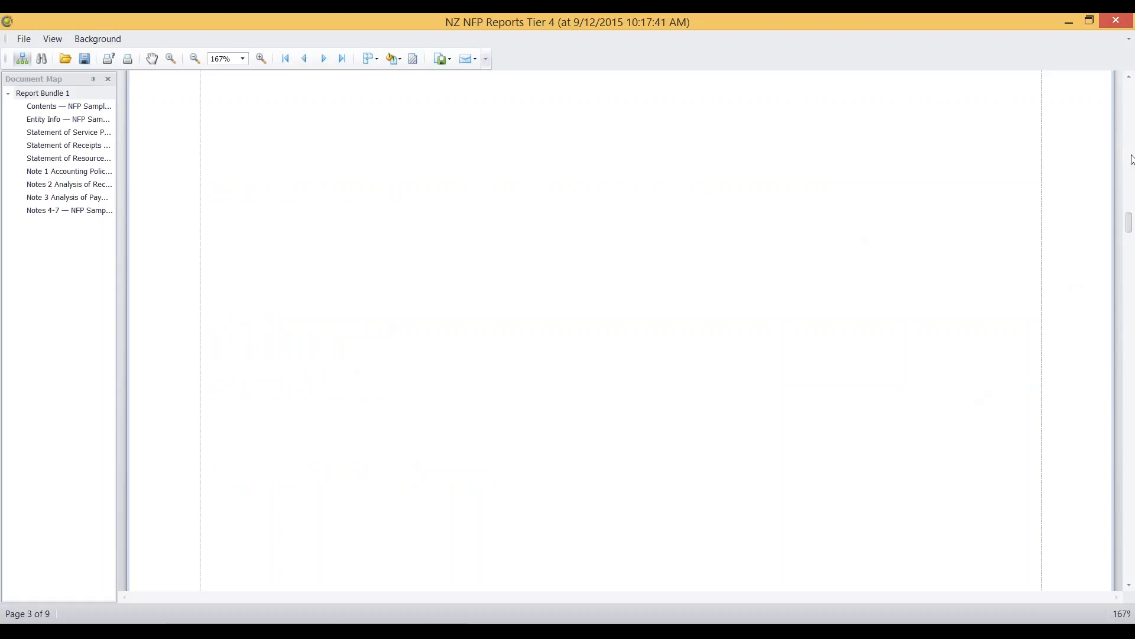
pyautogui.click(1131, 159)
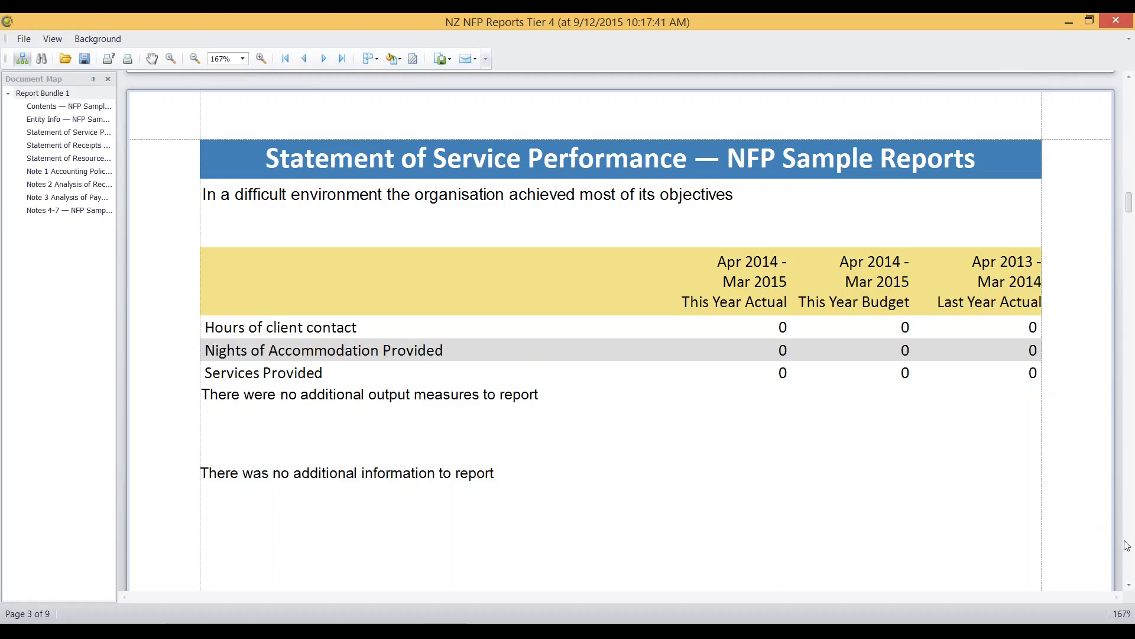
# Step: Review the Statement of Receipts and Payments and the Statement of Resources and Commitments in the Tier 4 report
pyautogui.scroll(-5, 1130, 559)
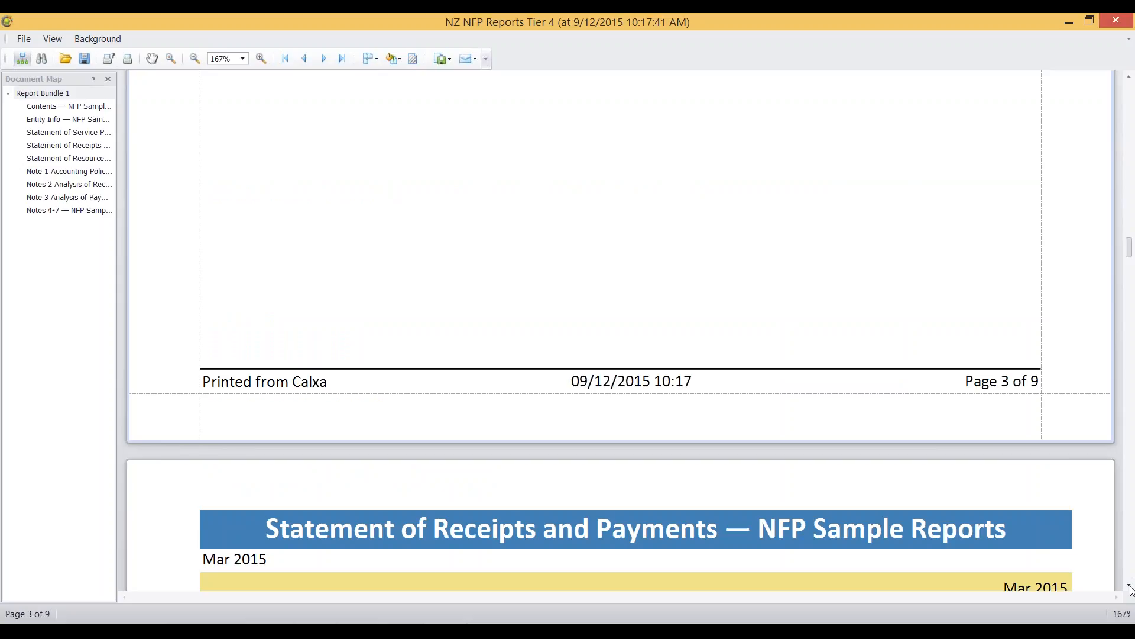
pyautogui.scroll(-5, 1131, 589)
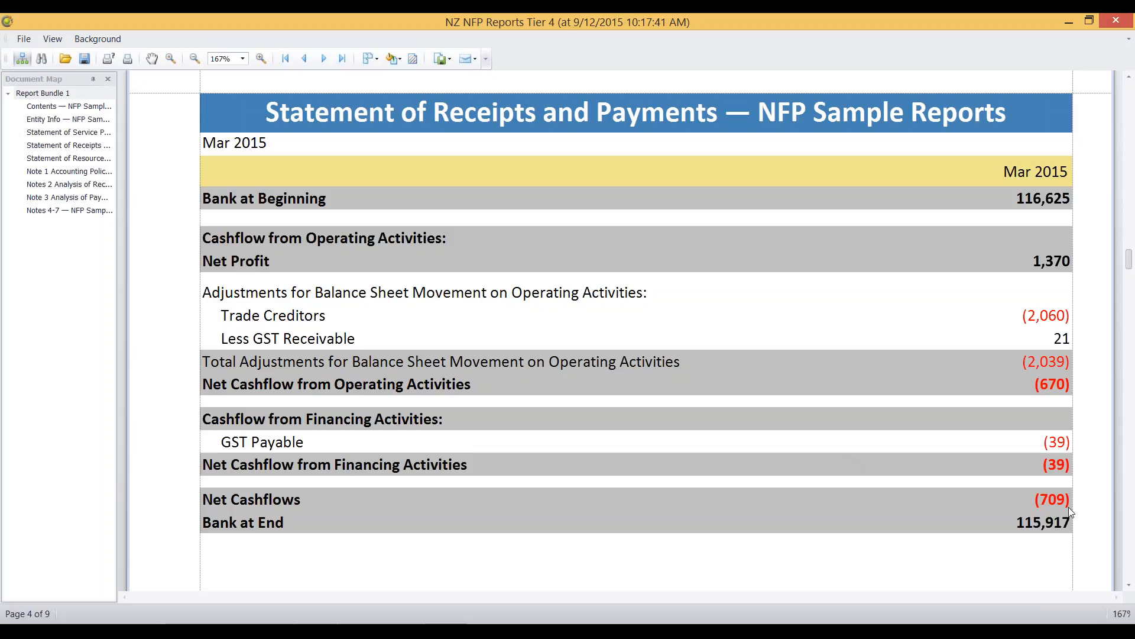
pyautogui.click(1132, 564)
pyautogui.click(1132, 564)
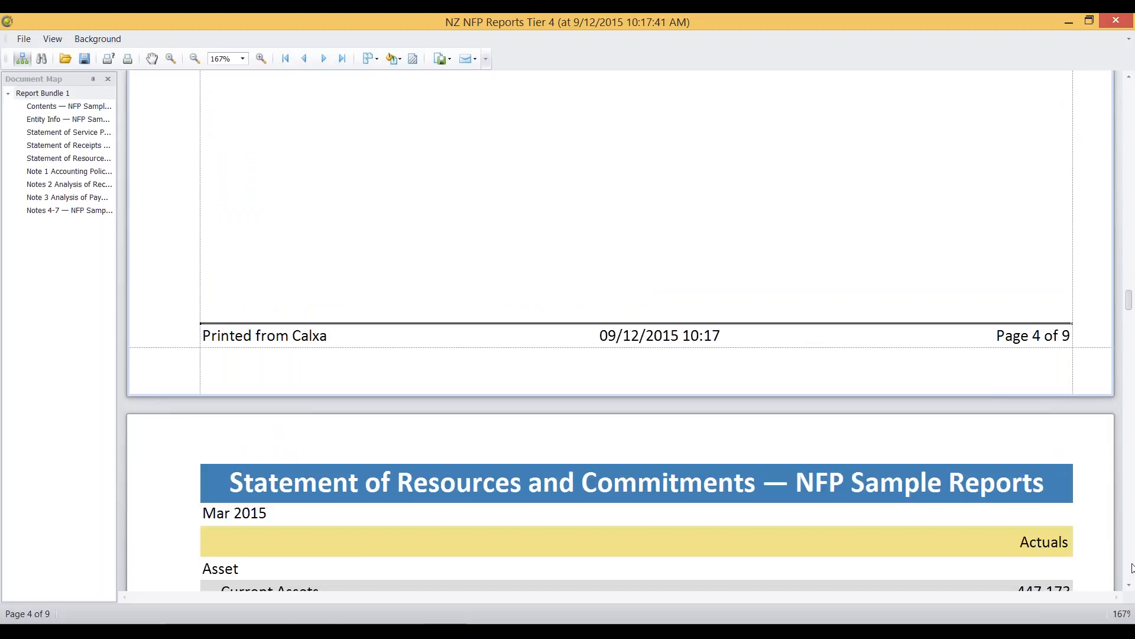
pyautogui.click(1132, 567)
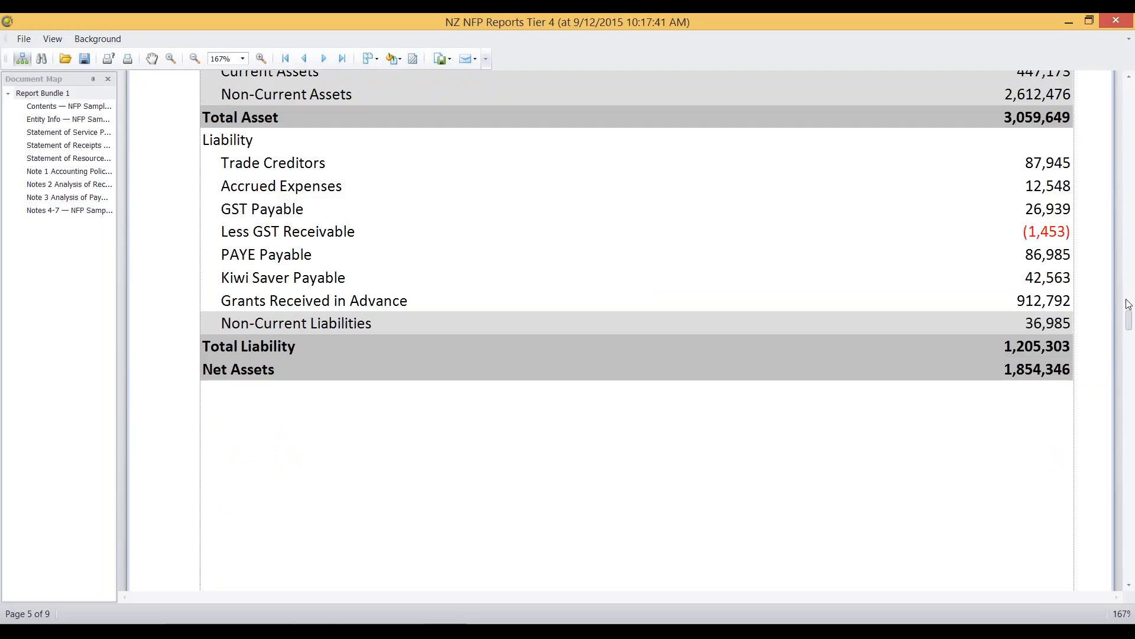
pyautogui.scroll(3, 1131, 323)
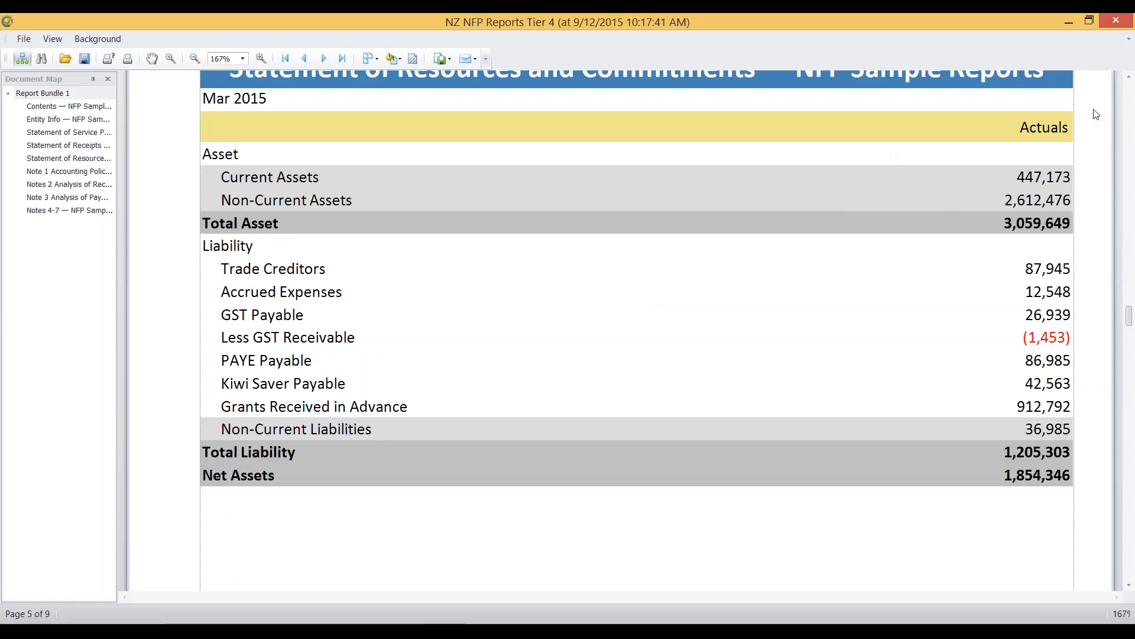
pyautogui.scroll(3, 1127, 83)
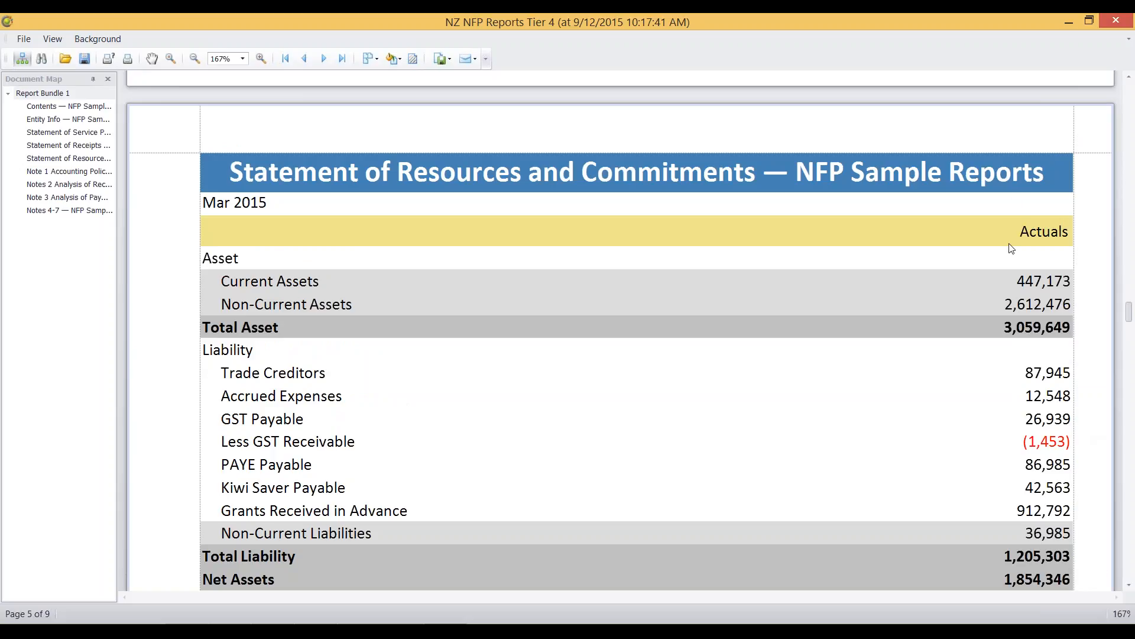
# Step: Read the Note 1 Accounting Policies and Notes 2 Analysis of Receipts pages of the Tier 4 report
pyautogui.click(1131, 575)
pyautogui.click(1131, 577)
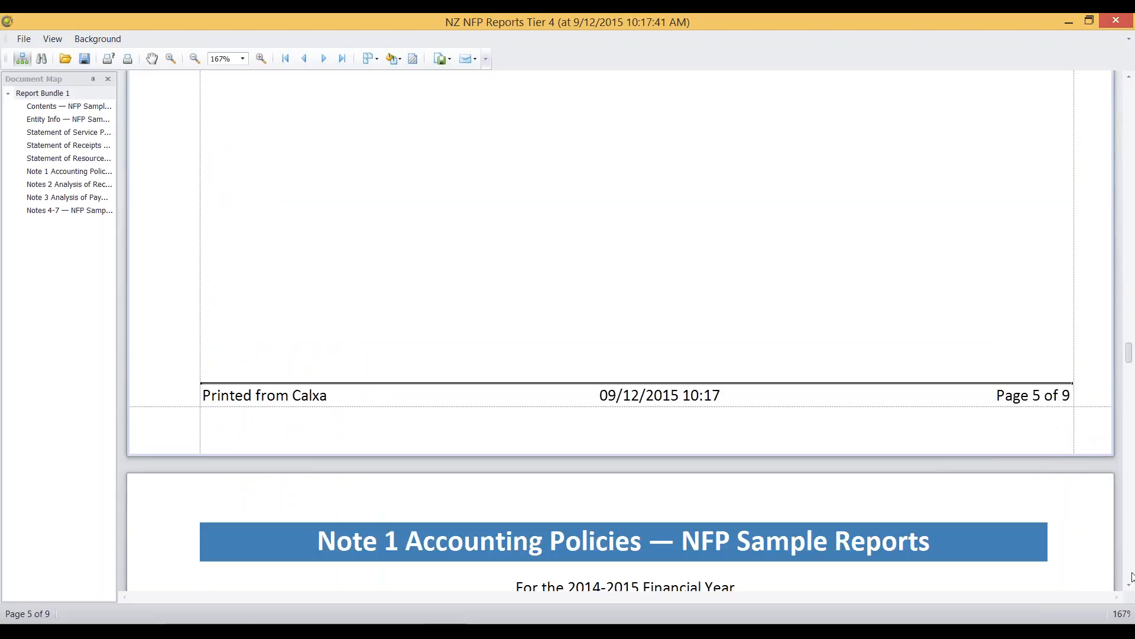
pyautogui.click(1132, 576)
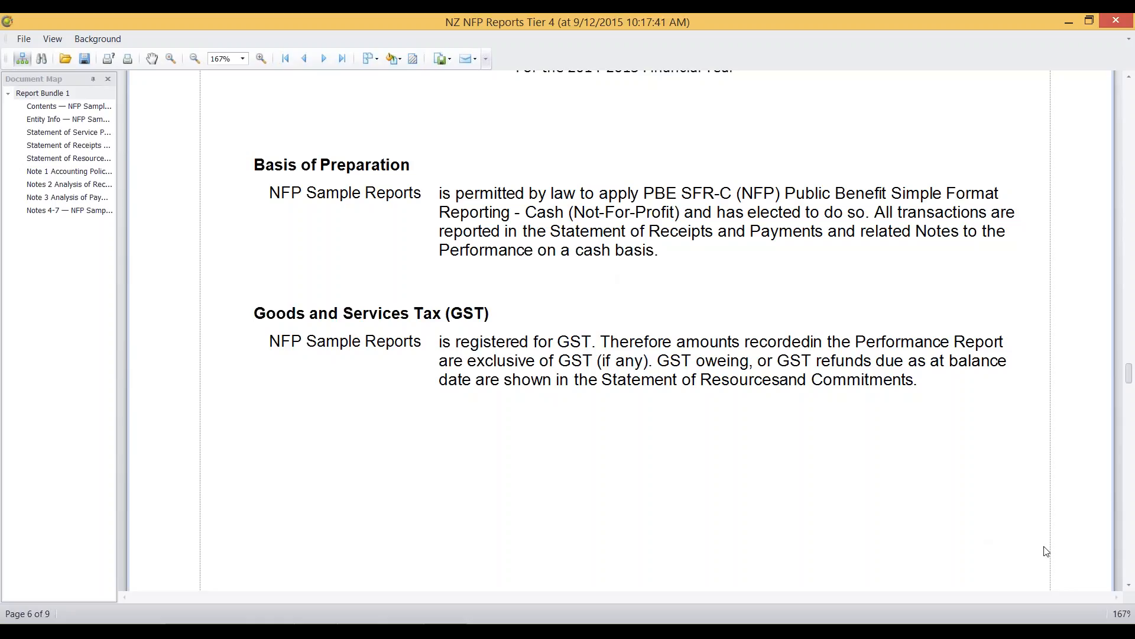
pyautogui.scroll(-10, 1132, 570)
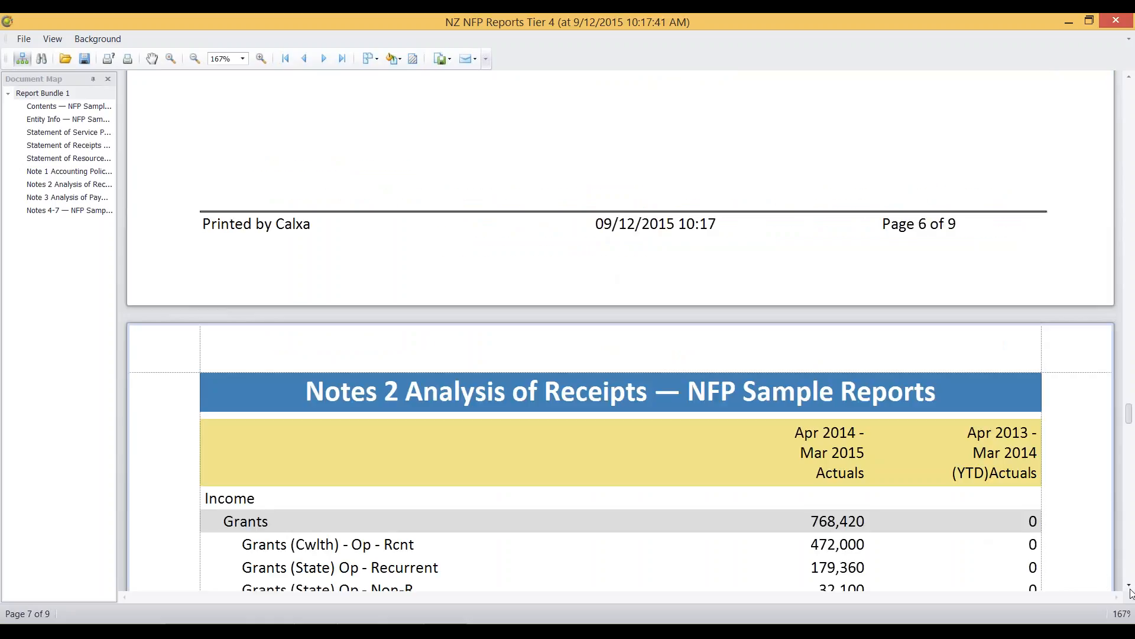
pyautogui.scroll(-5, 1131, 592)
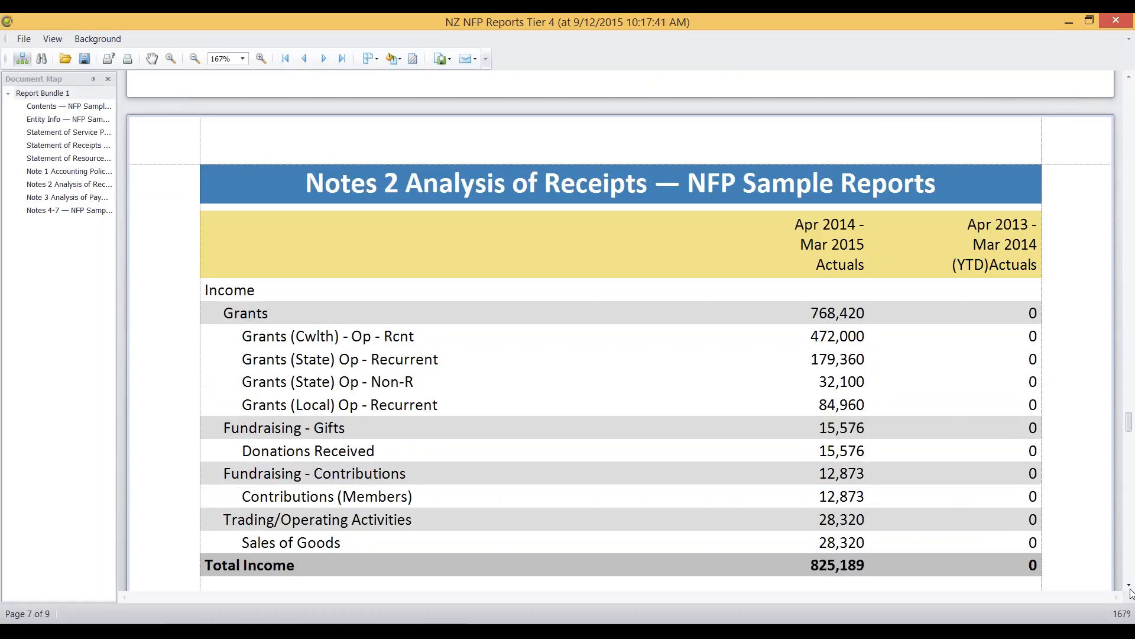
pyautogui.scroll(-3, 1131, 592)
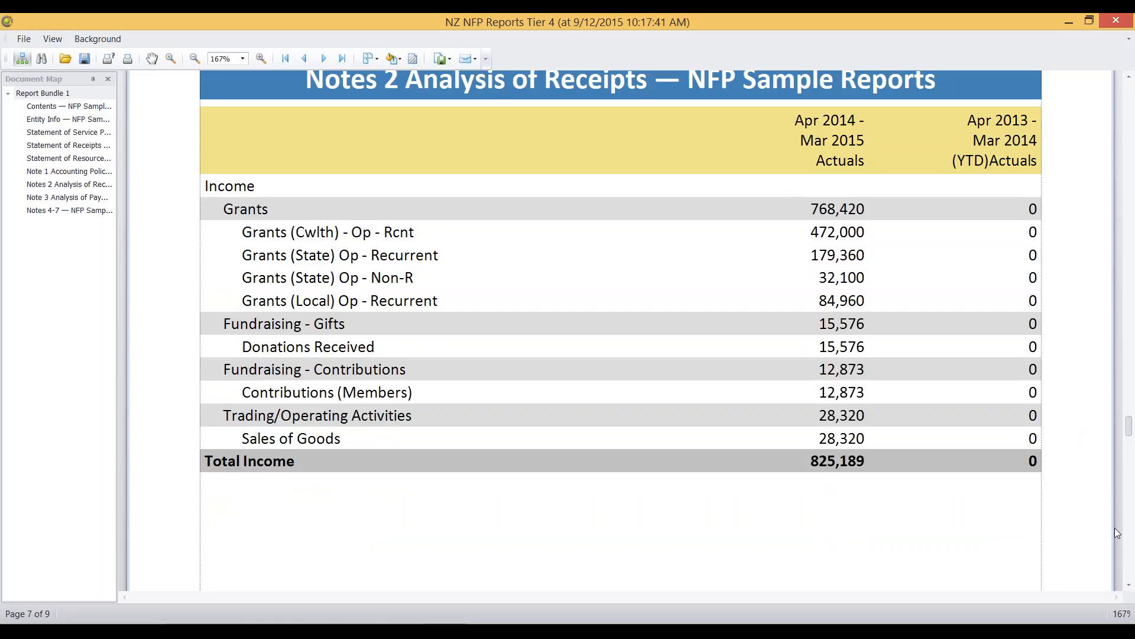
# Step: Look through the expense lines of Note 3 Analysis of Payments in the Tier 4 report
pyautogui.click(1128, 574)
pyautogui.click(1128, 574)
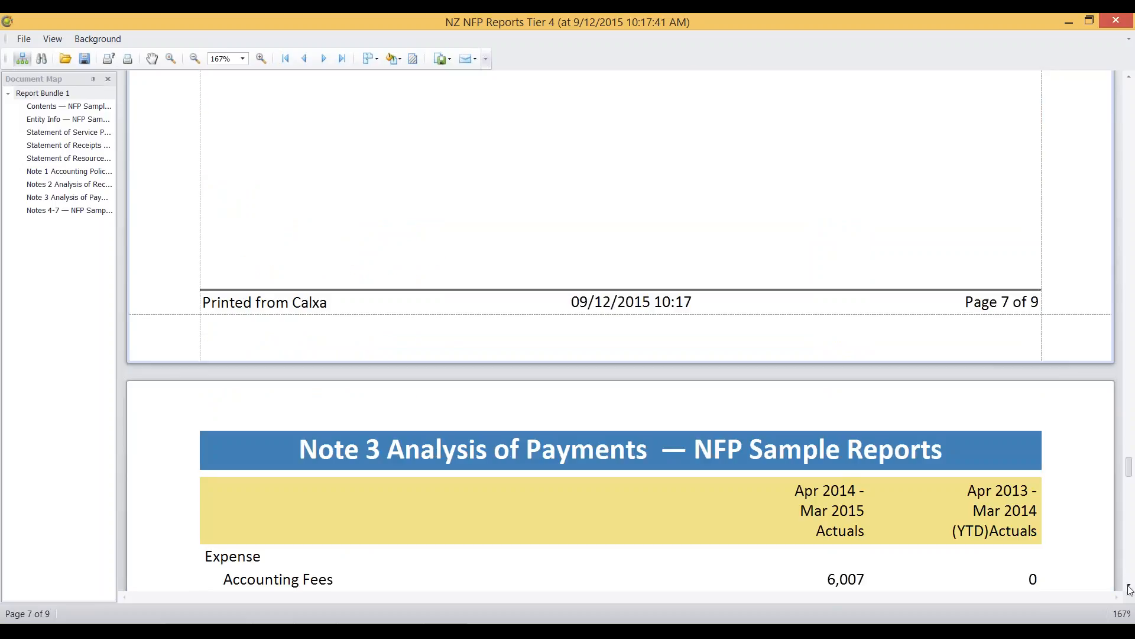
pyautogui.click(1129, 586)
pyautogui.click(1129, 586)
pyautogui.click(1129, 586)
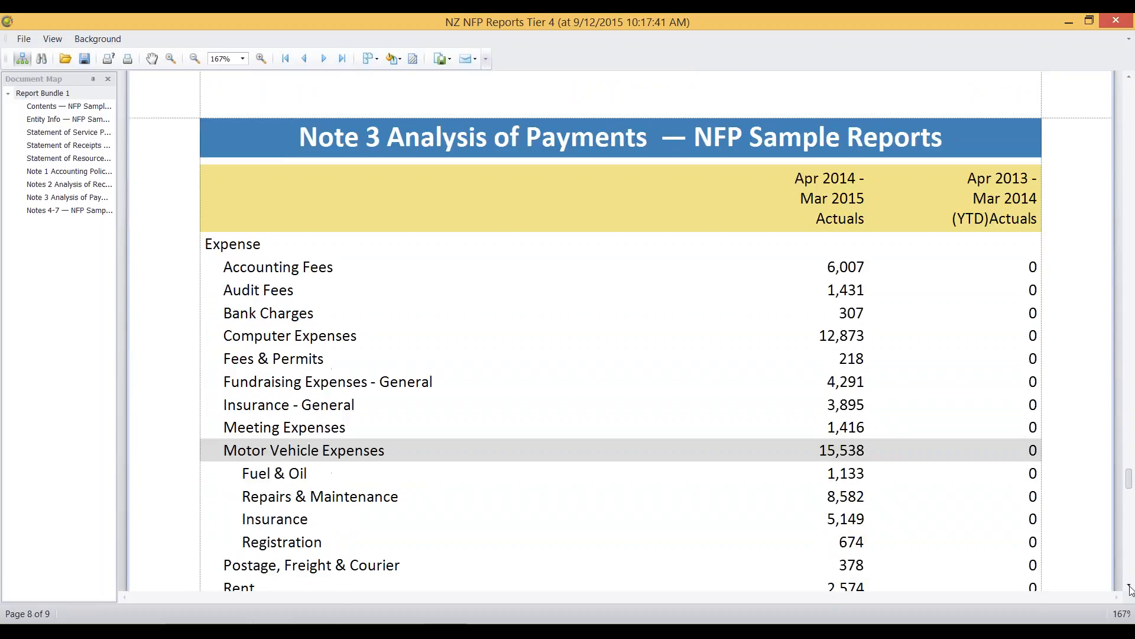
pyautogui.click(1129, 587)
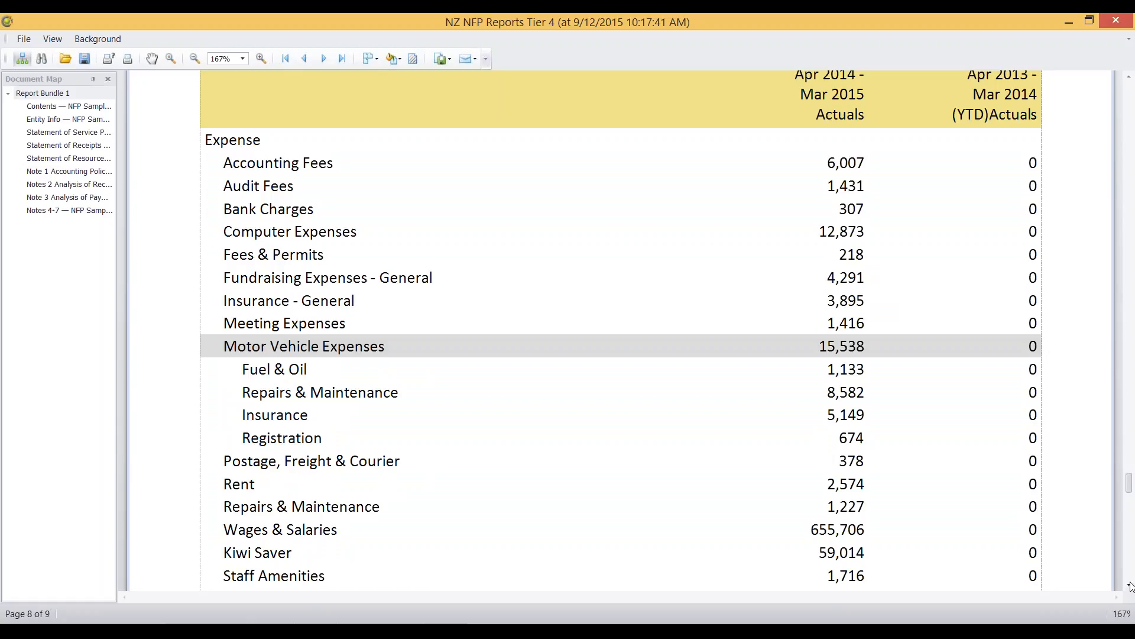
# Step: Review the Notes 4-7 page through to the end of the Tier 4 report
pyautogui.click(1129, 586)
pyautogui.click(1130, 586)
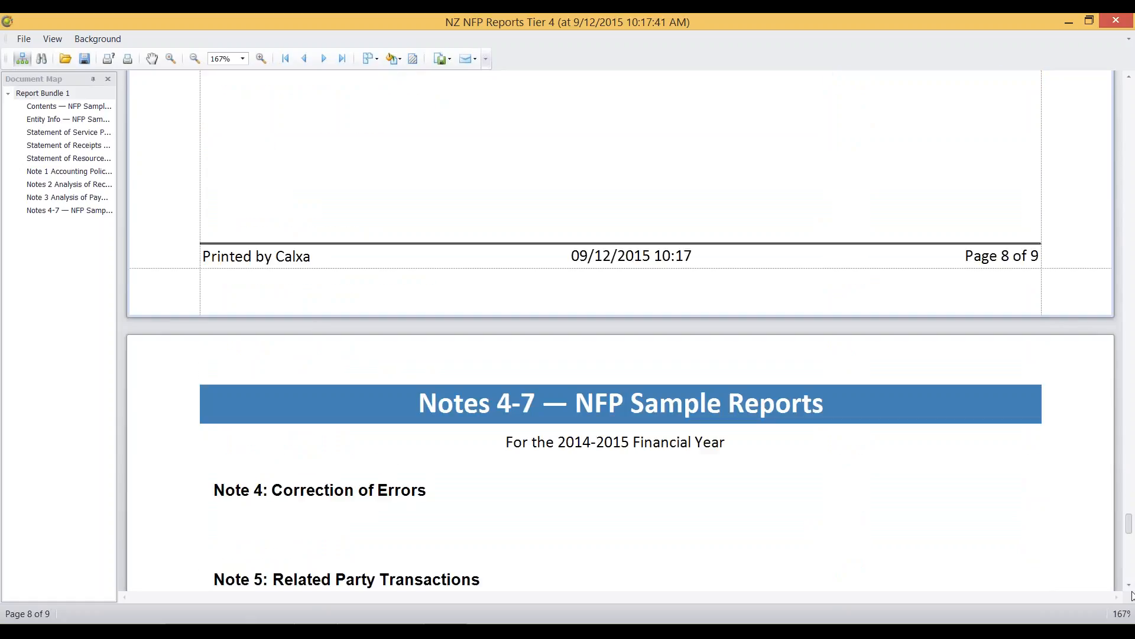
pyautogui.click(1130, 586)
pyautogui.click(1130, 586)
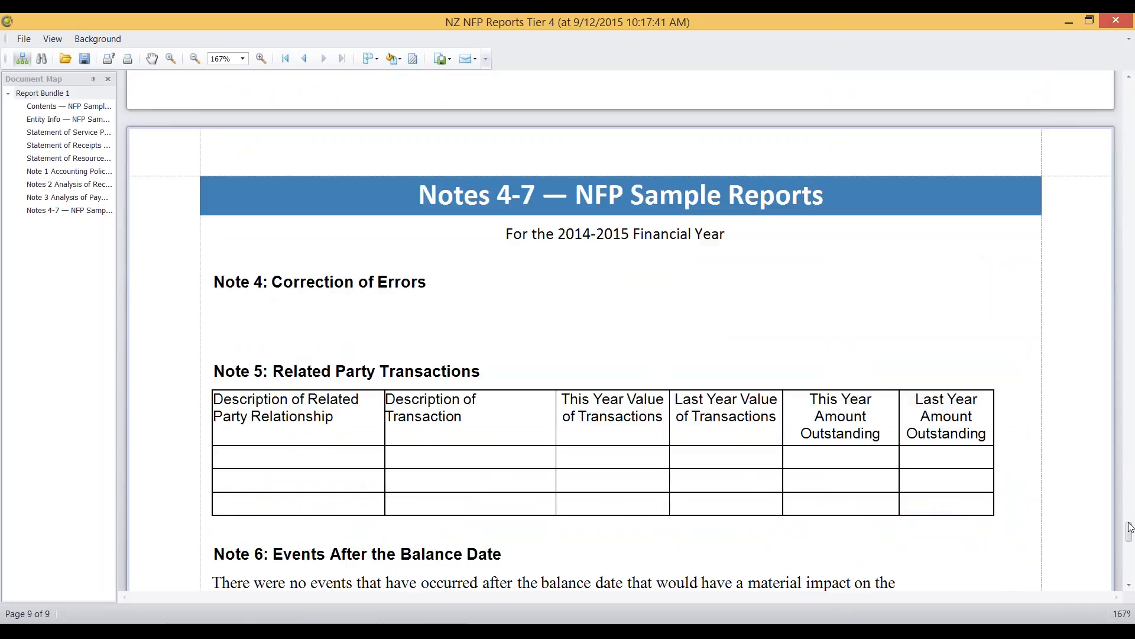
pyautogui.moveTo(1130, 527); pyautogui.dragTo(1134, 582)
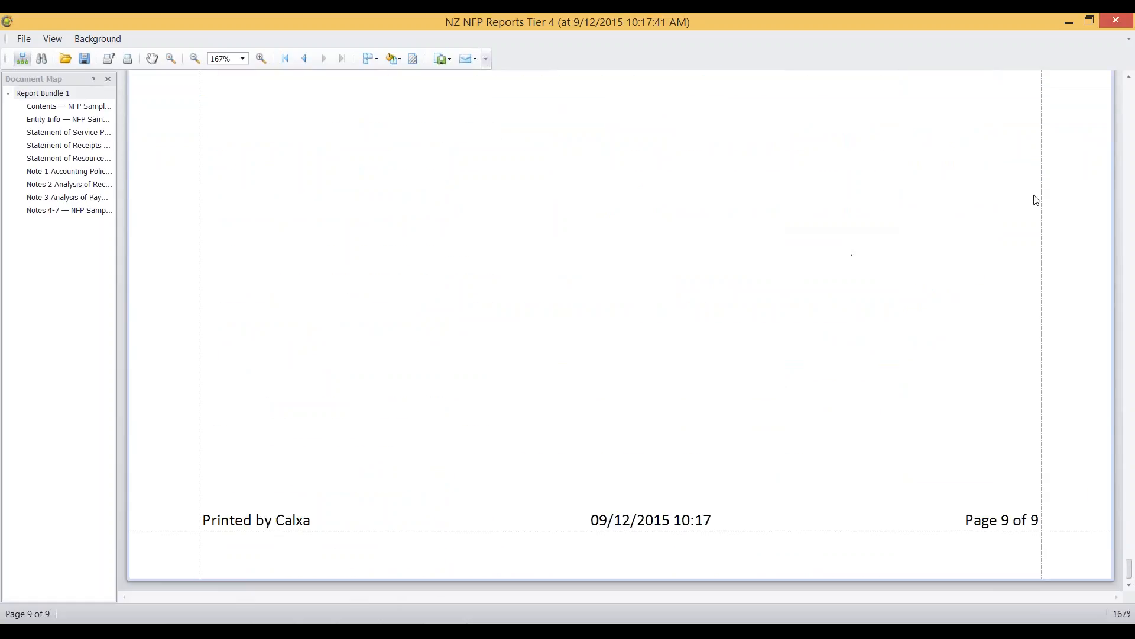
# Step: Close the Tier 4 report preview and display the NZ NFP Reports Tier 3 bundle
pyautogui.click(1115, 26)
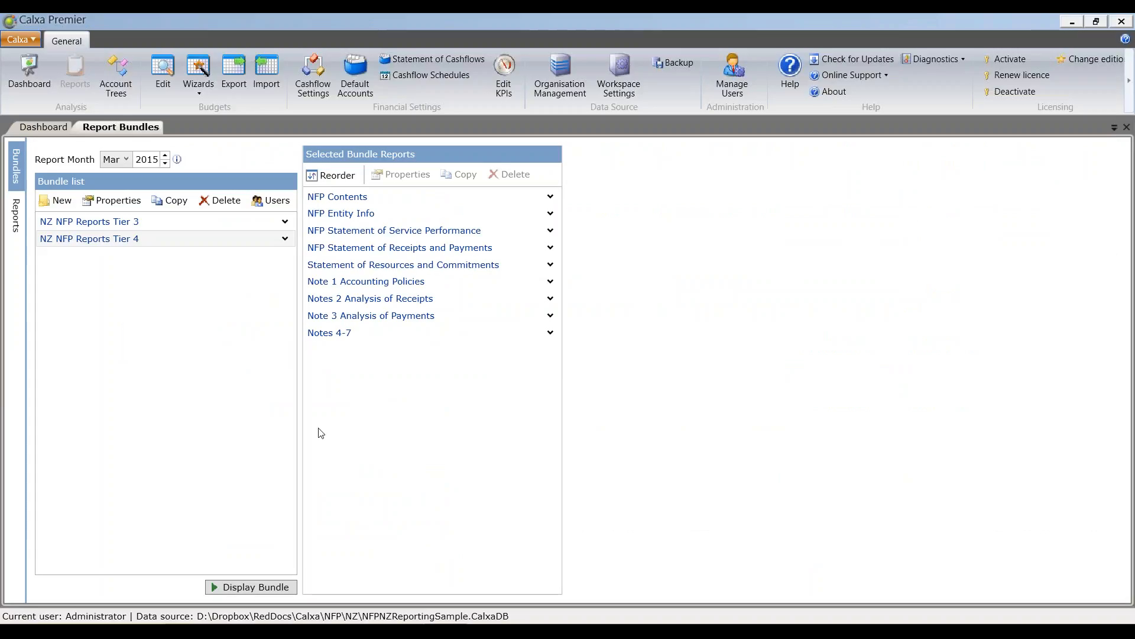
pyautogui.click(119, 223)
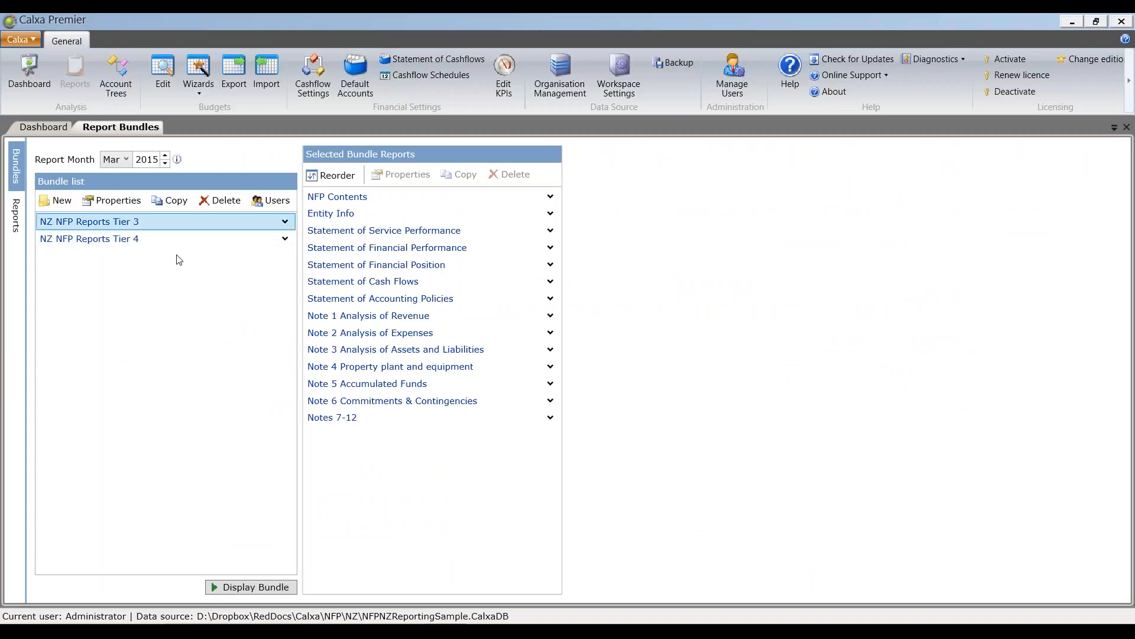
pyautogui.click(254, 587)
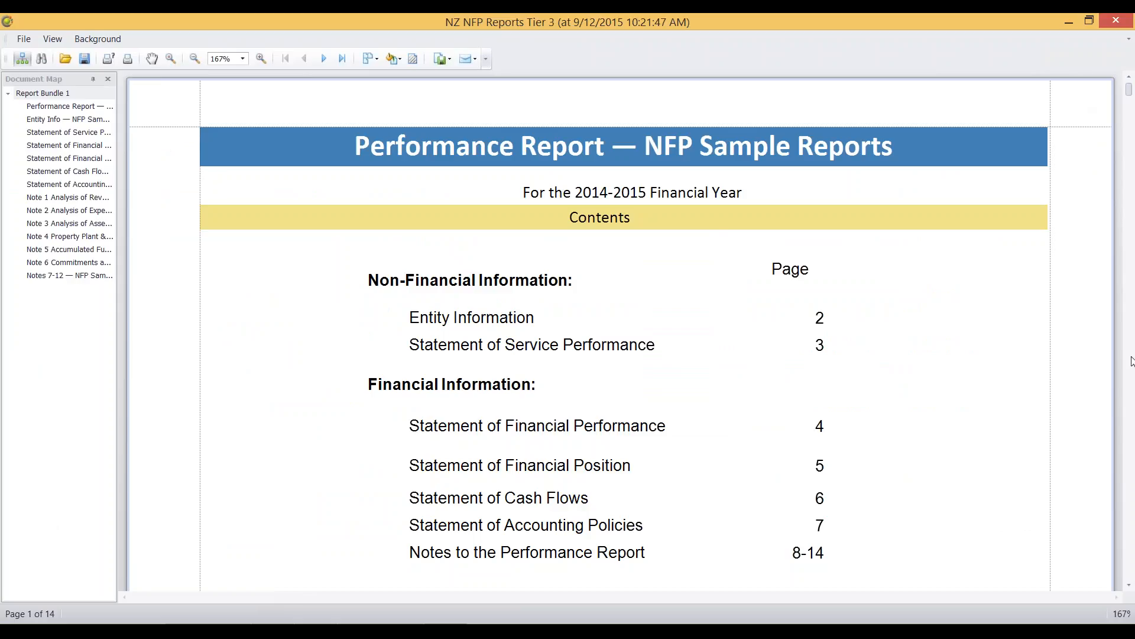
# Step: Read the Entity Information and Statement of Service Performance pages of the Tier 3 report
pyautogui.click(1131, 379)
pyautogui.click(1131, 379)
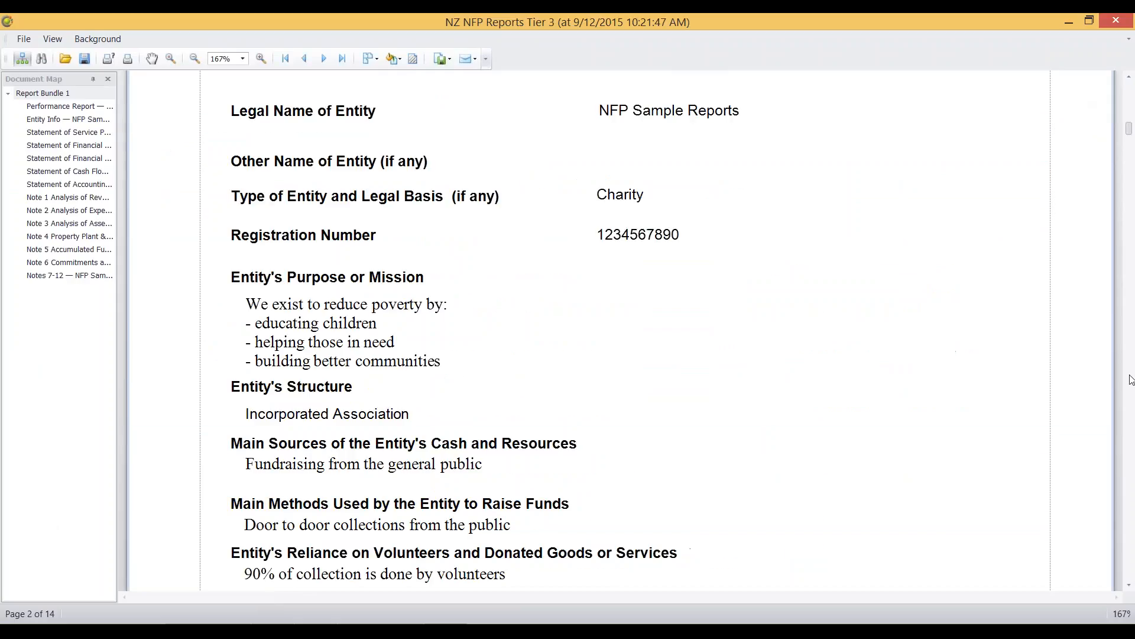
pyautogui.click(1132, 489)
pyautogui.click(1132, 491)
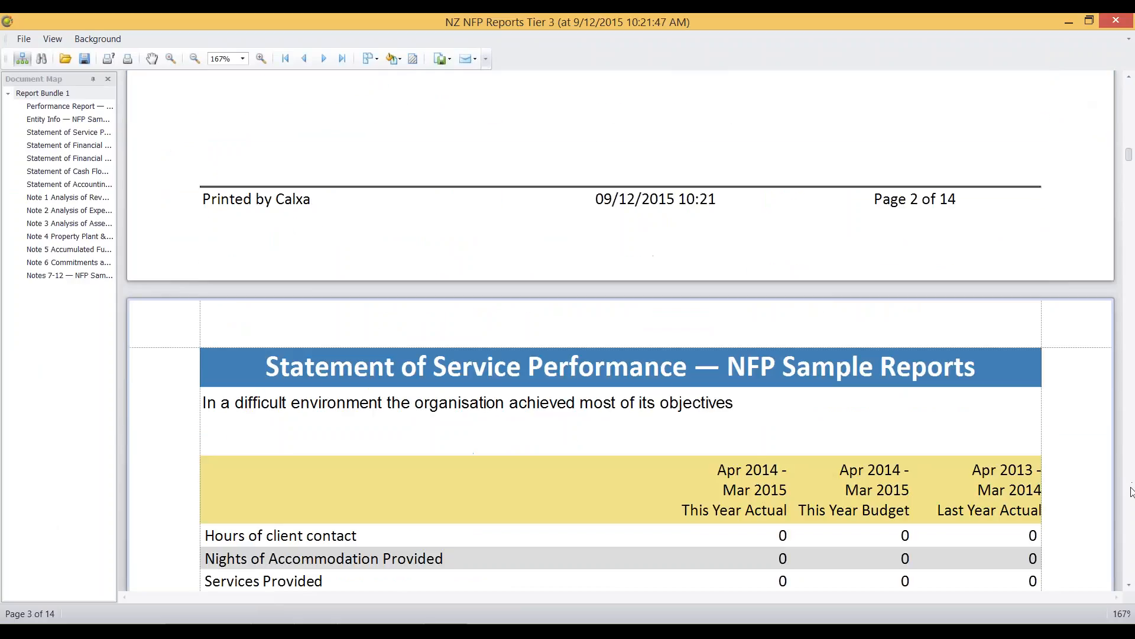
pyautogui.click(1132, 491)
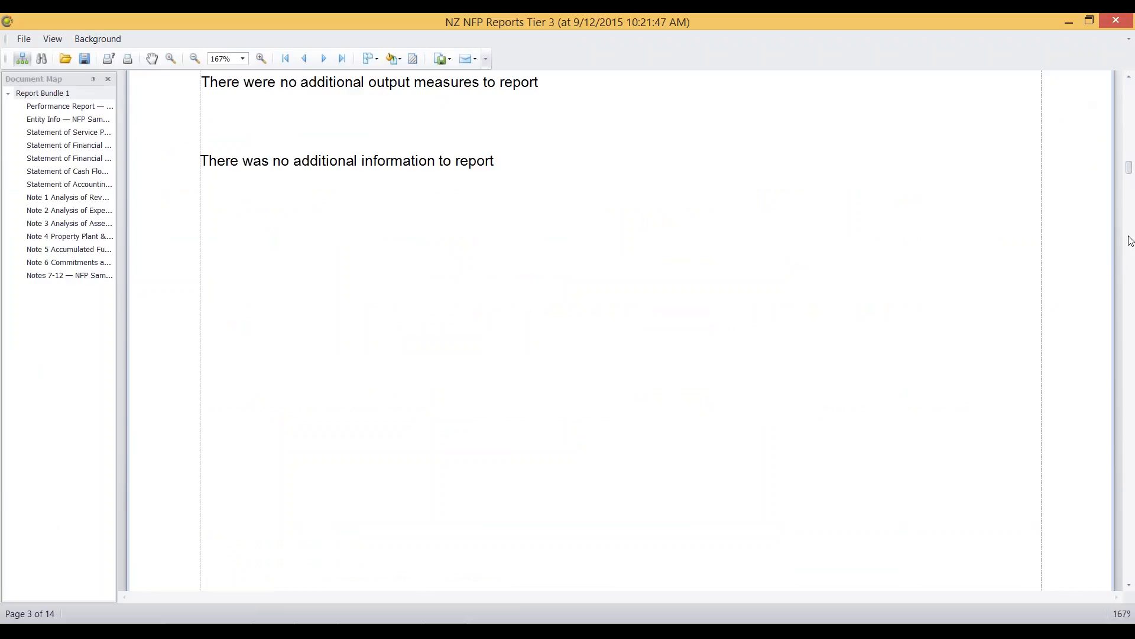
# Step: Review the revenue and expense lines of the Tier 3 Statement of Financial Performance through to the operating surplus
pyautogui.click(1129, 362)
pyautogui.click(1129, 363)
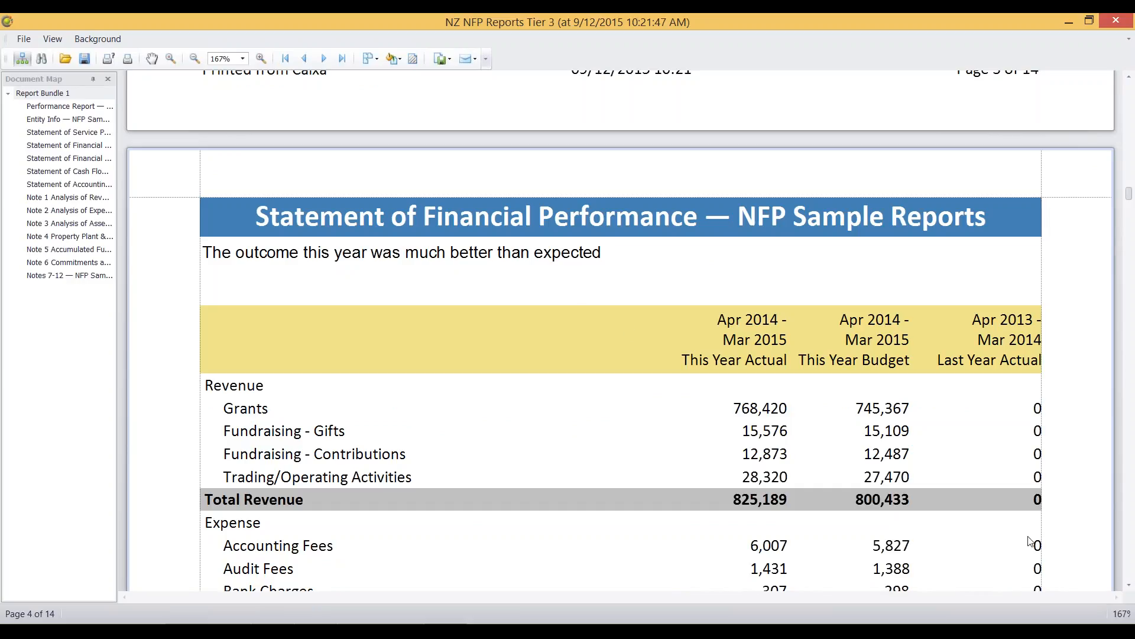
pyautogui.click(1130, 590)
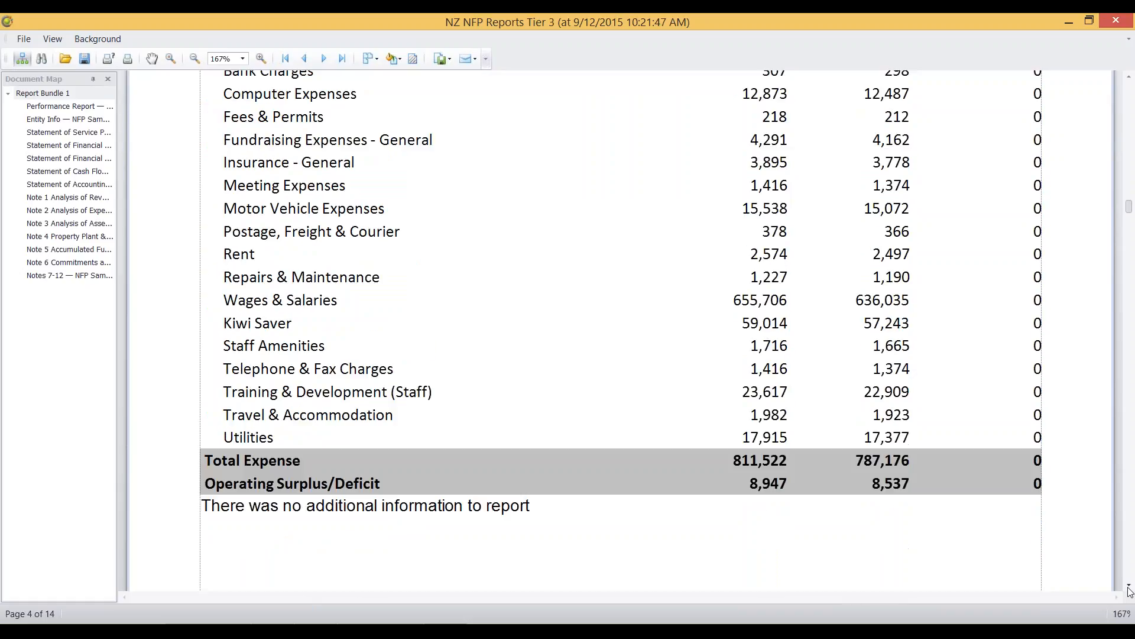
pyautogui.click(1128, 587)
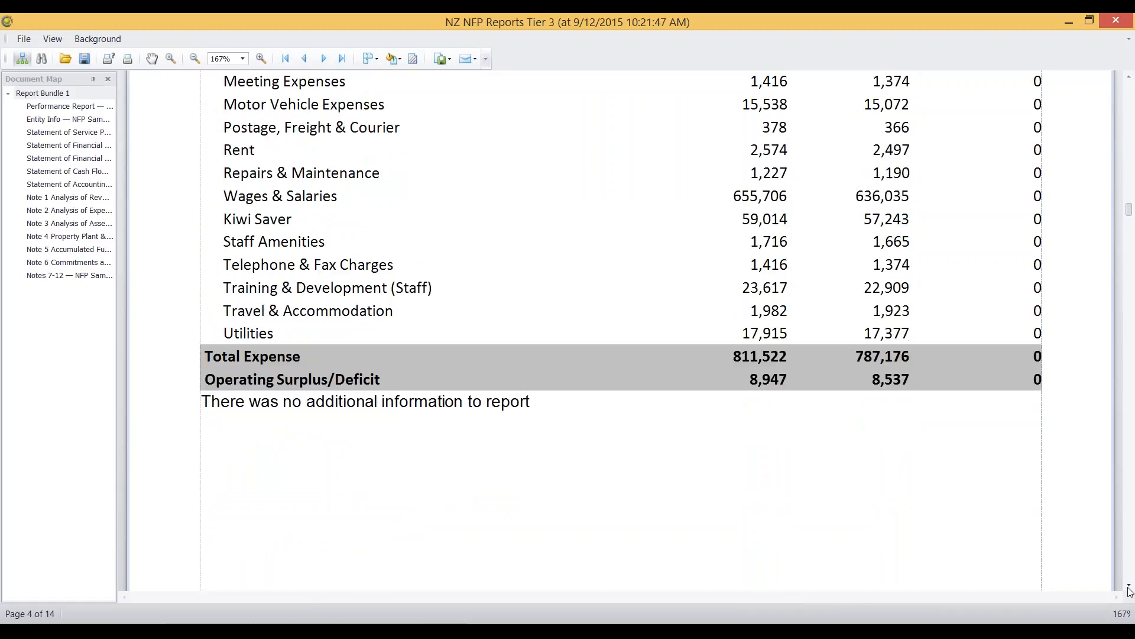
pyautogui.click(1129, 588)
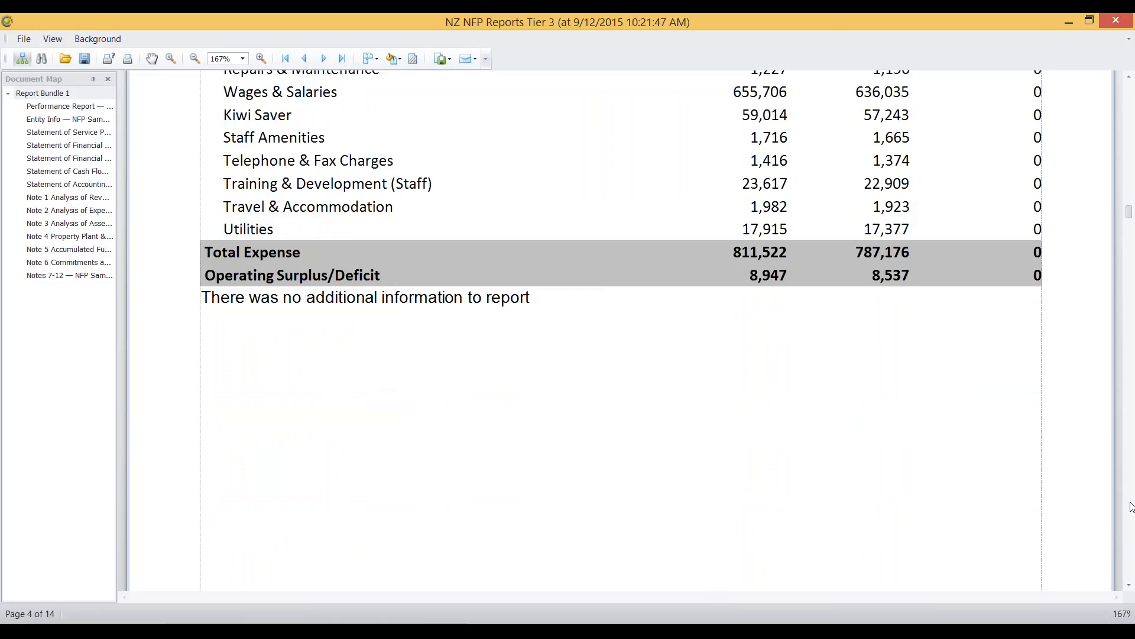
# Step: Look through the assets, liabilities and equity in the Tier 3 Statement of Financial Position
pyautogui.scroll(-5, 1132, 528)
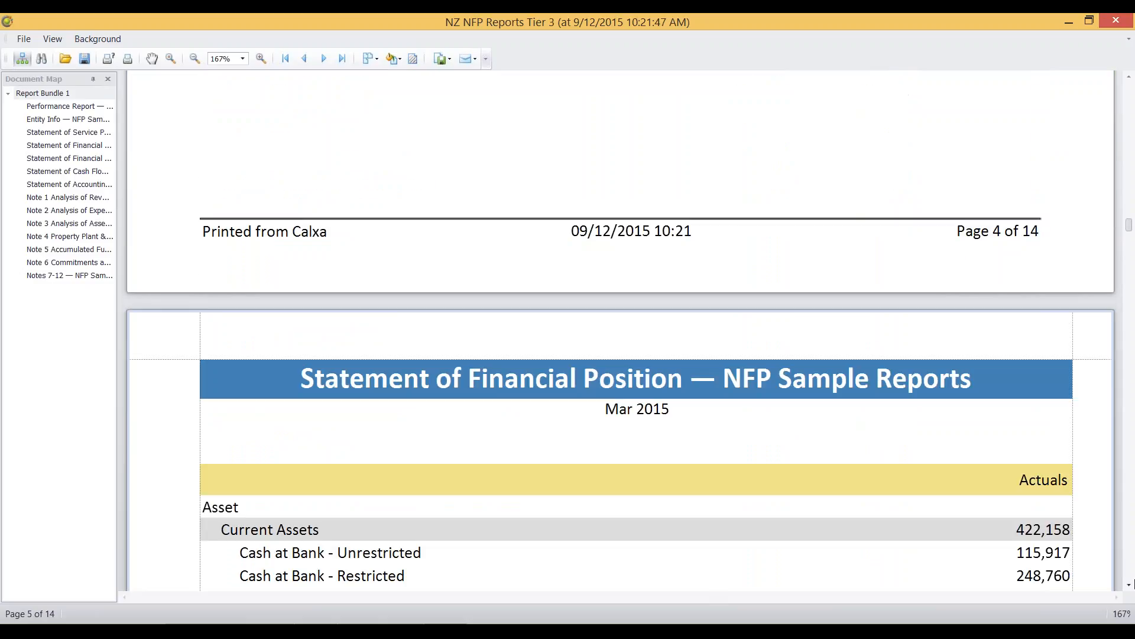
pyautogui.scroll(-5, 1132, 593)
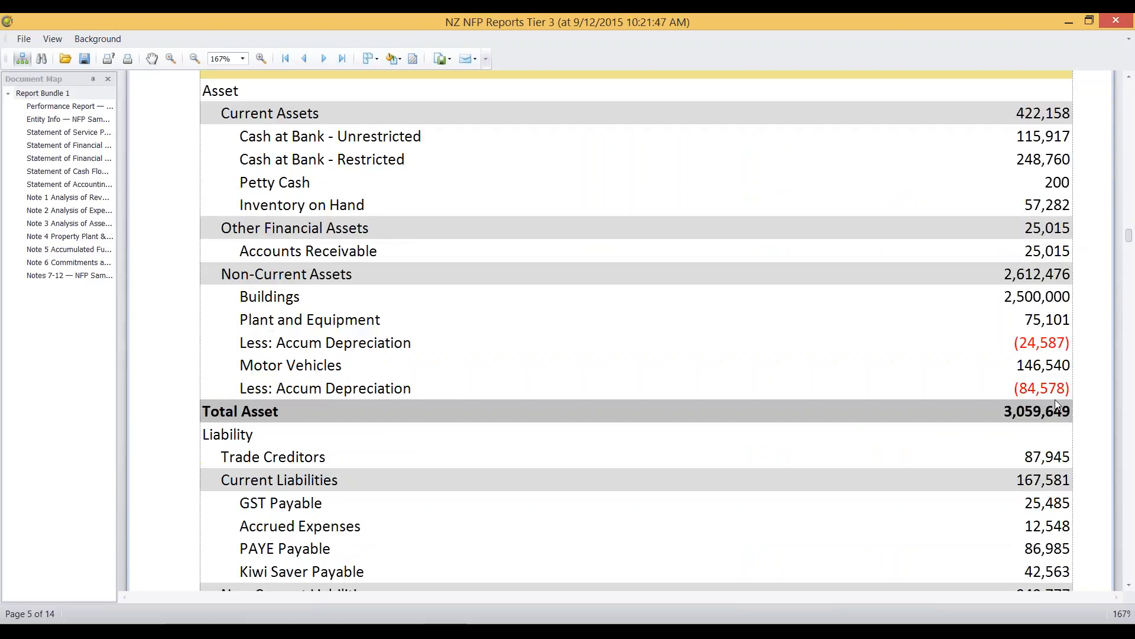
pyautogui.click(1129, 586)
pyautogui.click(1130, 589)
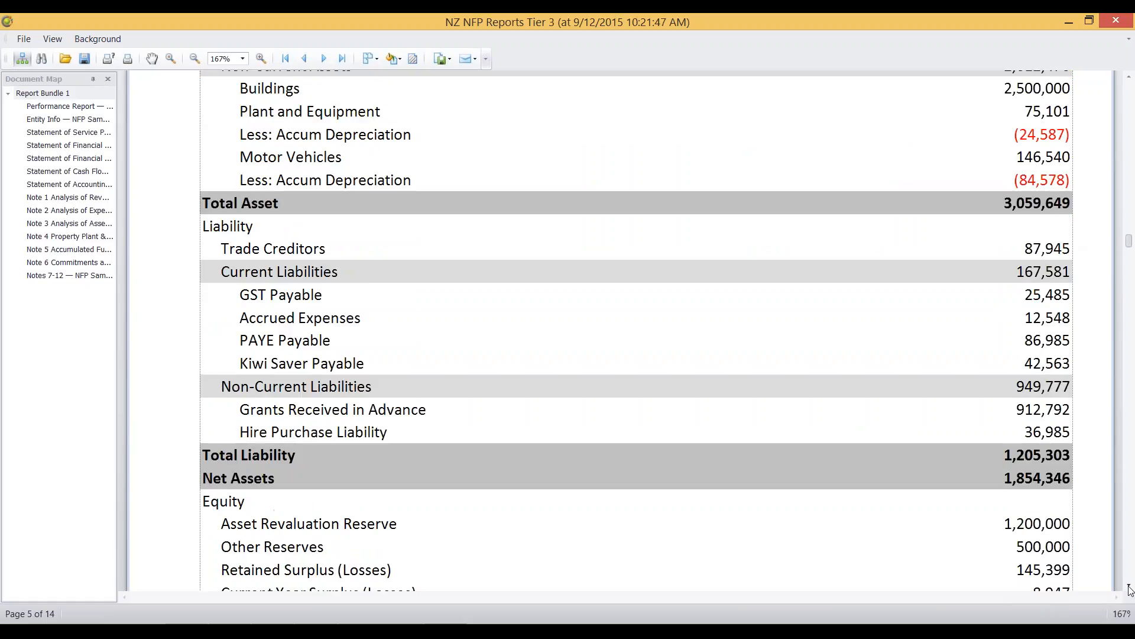
pyautogui.click(1130, 589)
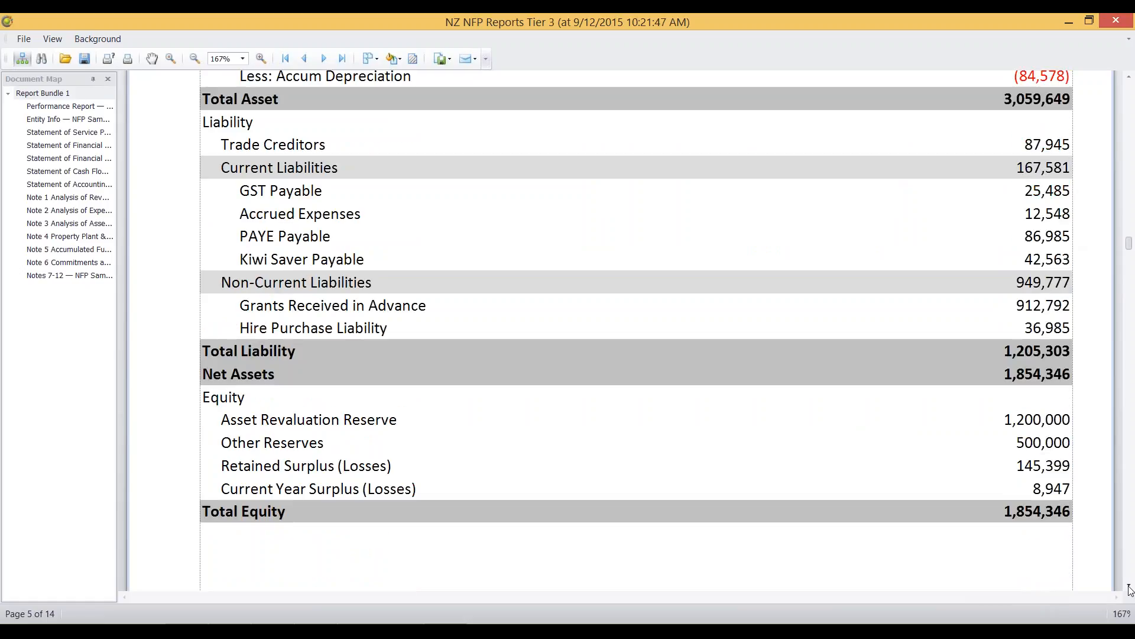
# Step: Review the operating and financing sections of the Tier 3 Statement of Cash Flows
pyautogui.click(1130, 589)
pyautogui.click(1130, 589)
pyautogui.click(1130, 589)
pyautogui.click(1130, 589)
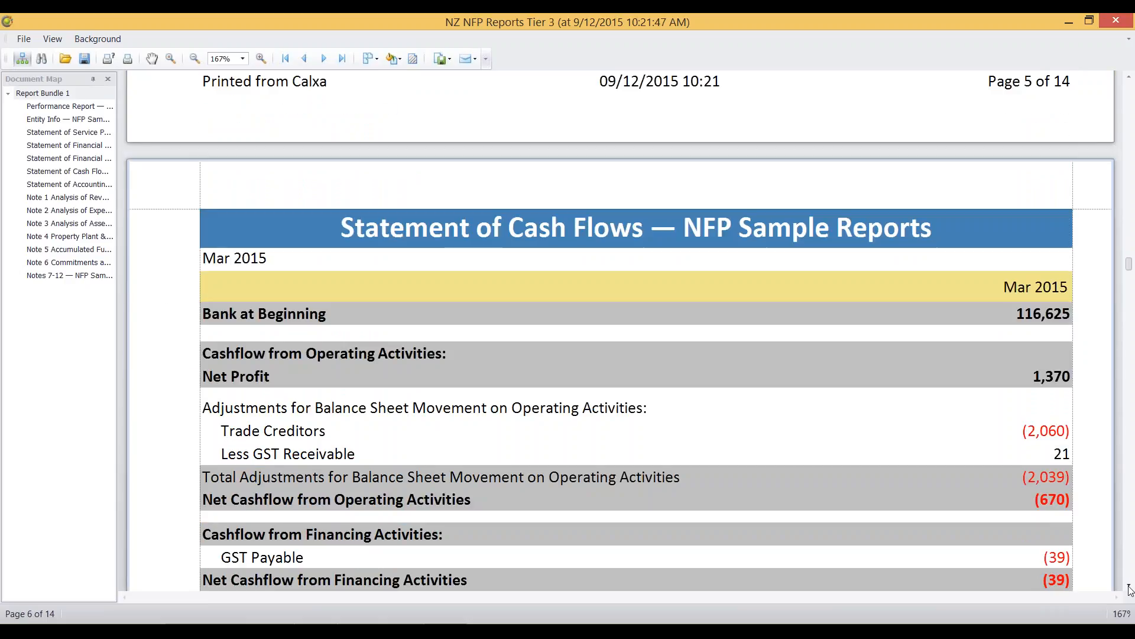
pyautogui.click(1130, 589)
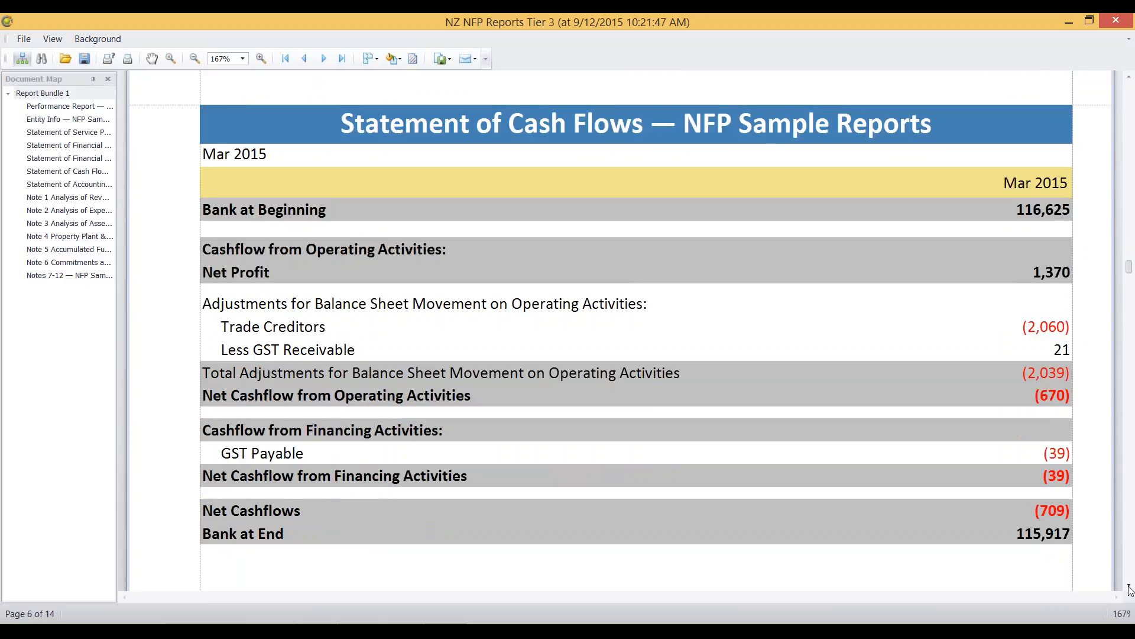
# Step: Read the Statement of Accounting Policies in the Tier 3 report, from Basis of Preparation to Changes in Accounting Policies
pyautogui.click(1130, 589)
pyautogui.click(1130, 589)
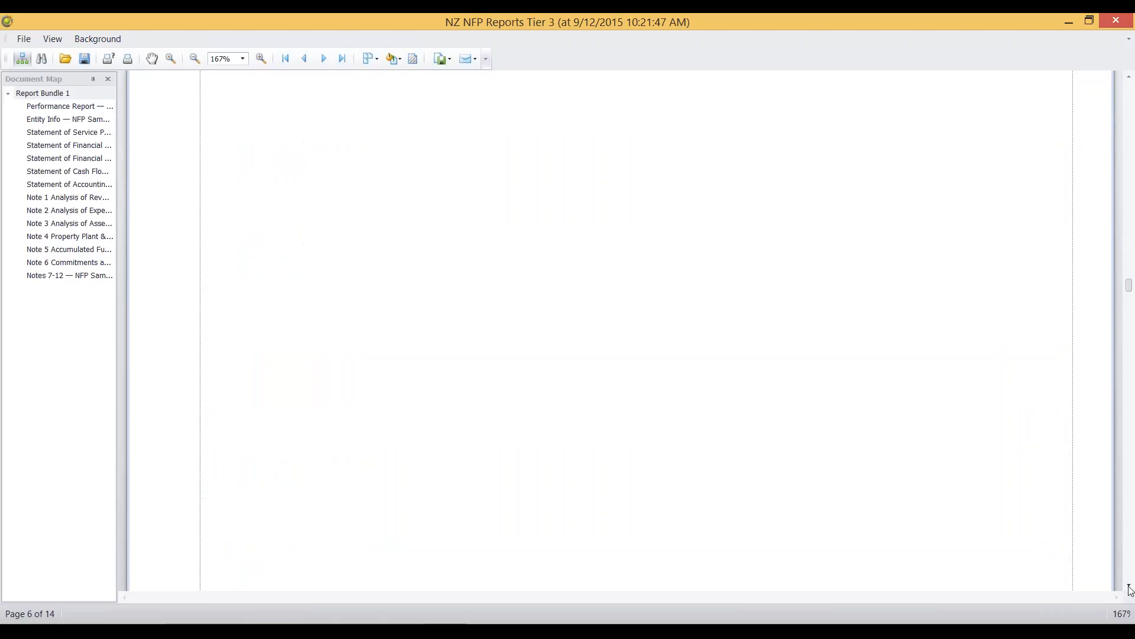
pyautogui.click(1130, 589)
pyautogui.click(1130, 589)
pyautogui.click(1130, 589)
pyautogui.click(1130, 589)
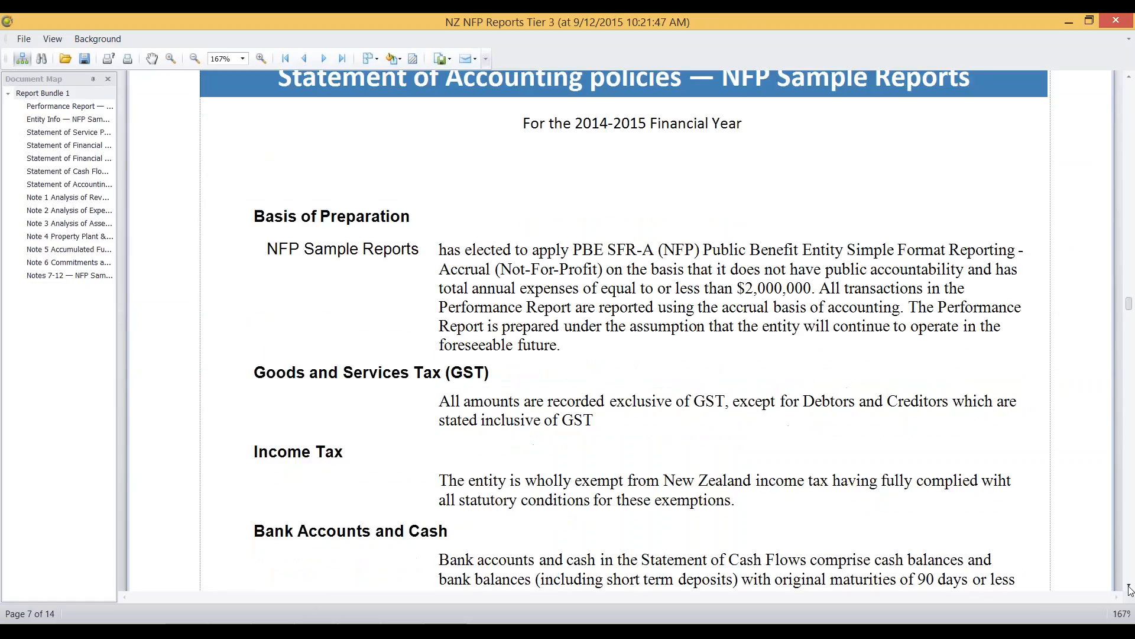
pyautogui.click(1130, 589)
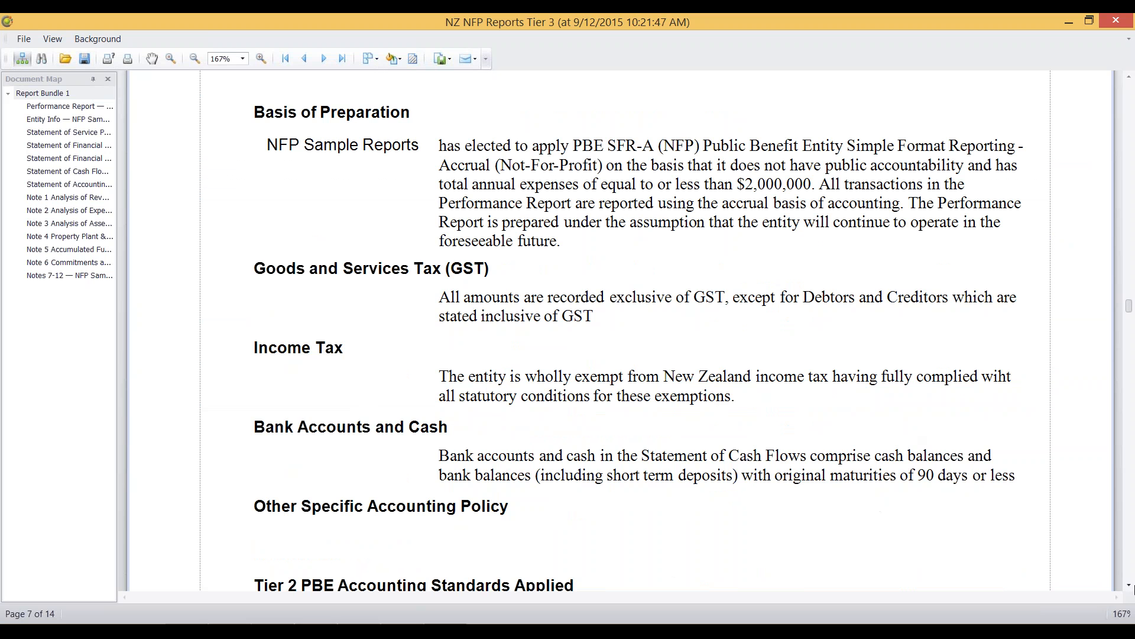
pyautogui.click(1130, 588)
pyautogui.scroll(-10, 1130, 588)
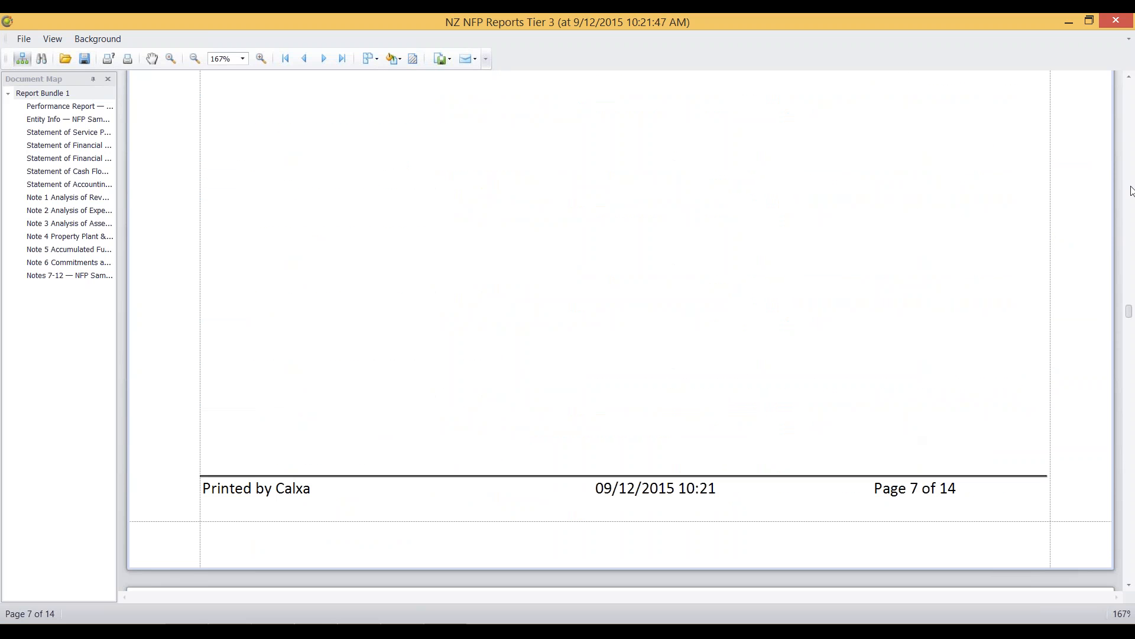
pyautogui.scroll(10, 1127, 331)
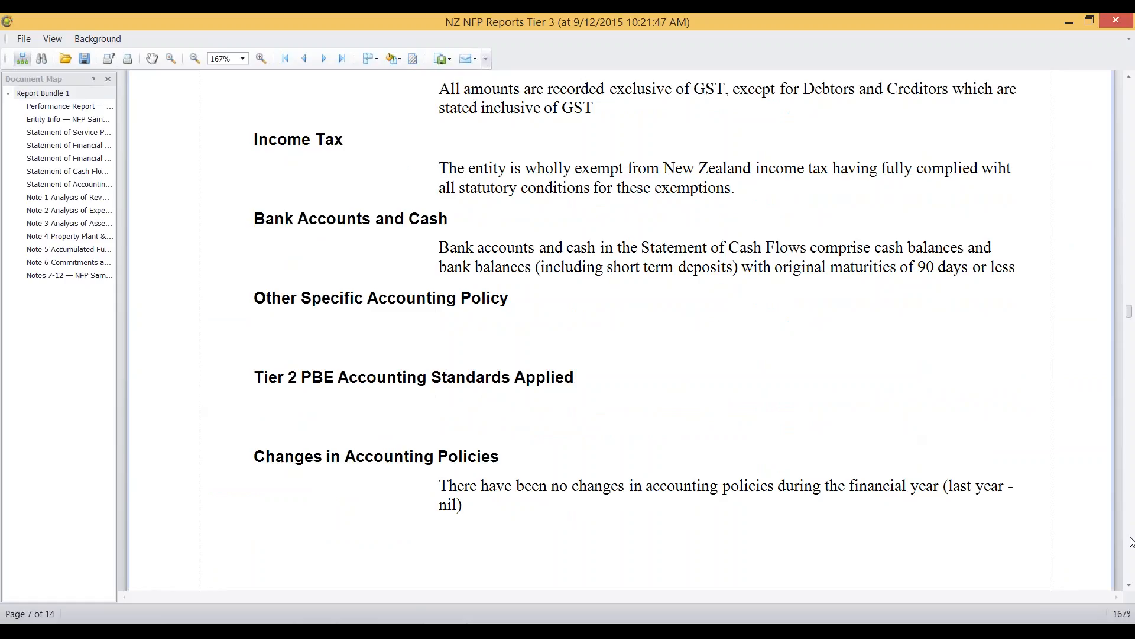
# Step: Review Note 1 Analysis of Revenue and Note 2 Analysis of Expenses in the Tier 3 report
pyautogui.scroll(-5, 1131, 541)
pyautogui.scroll(-5, 1130, 541)
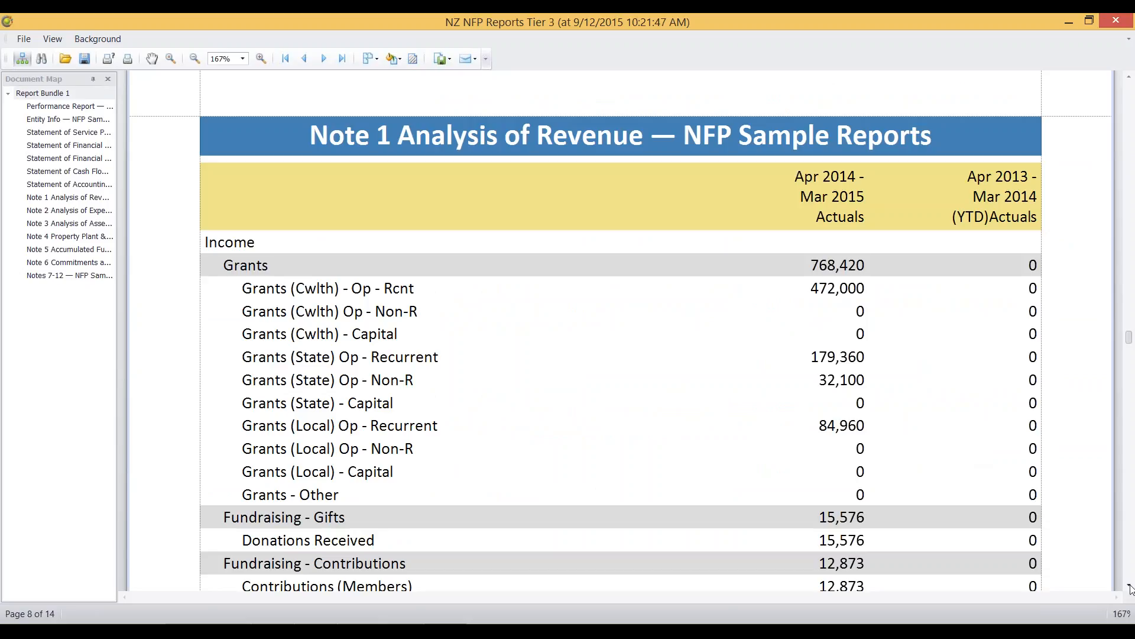
pyautogui.scroll(-6, 1130, 588)
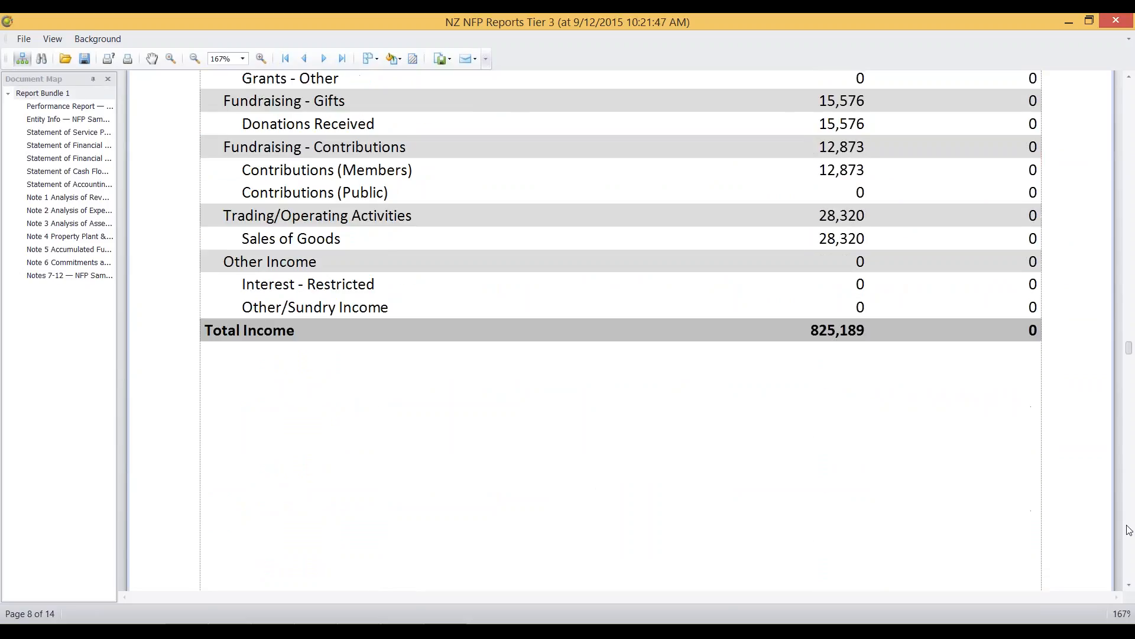
pyautogui.scroll(-8, 1130, 535)
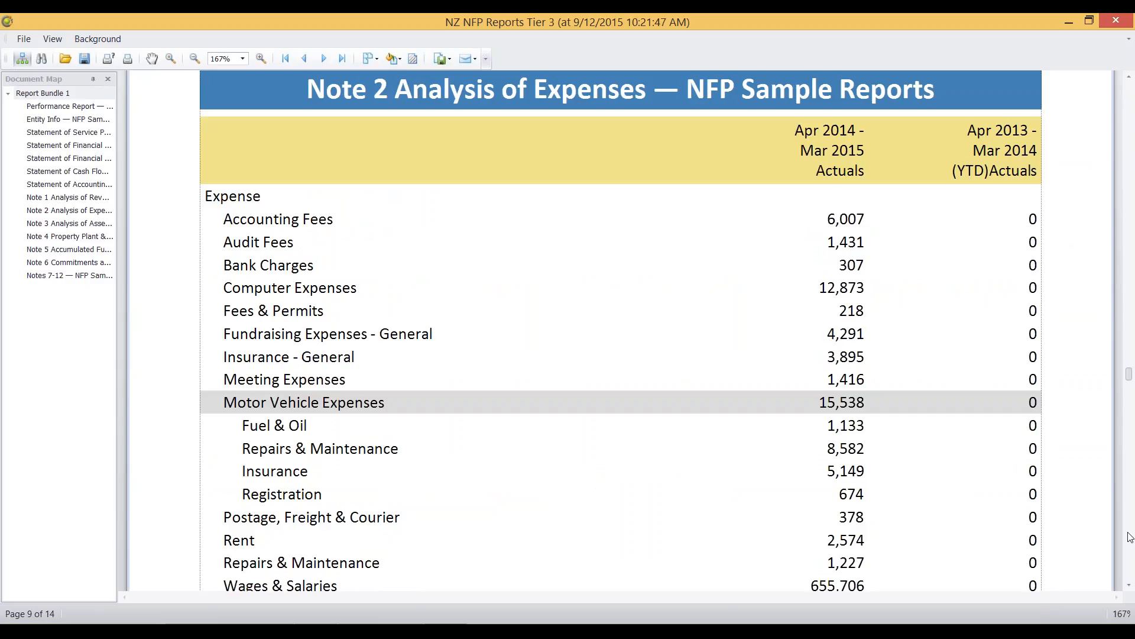
# Step: Look over Note 3 Analysis of Assets and Liabilities, Note 4 Property Plant & Equipment and Note 5 Accumulated Funds
pyautogui.scroll(-10, 1130, 537)
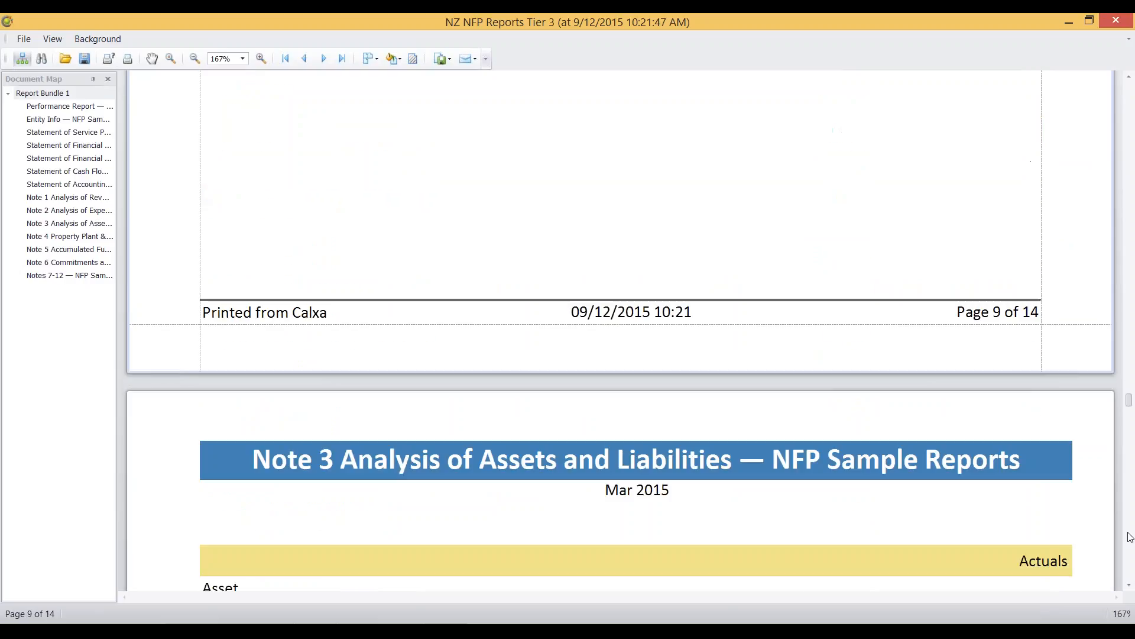
pyautogui.scroll(-6, 1130, 536)
pyautogui.scroll(-10, 1130, 537)
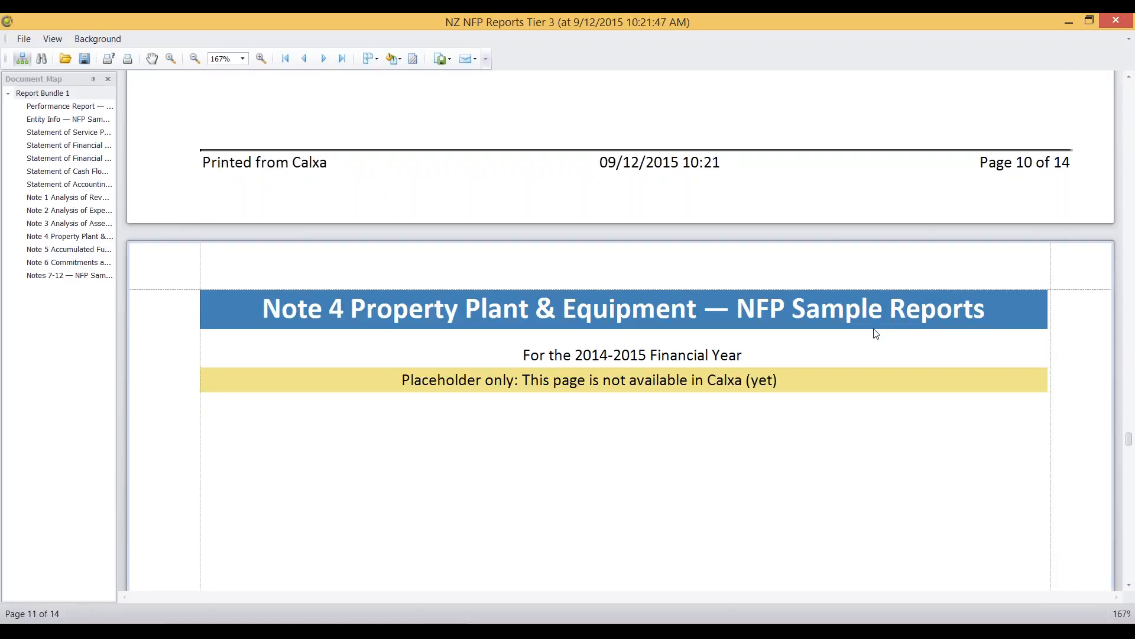
pyautogui.scroll(-15, 1131, 571)
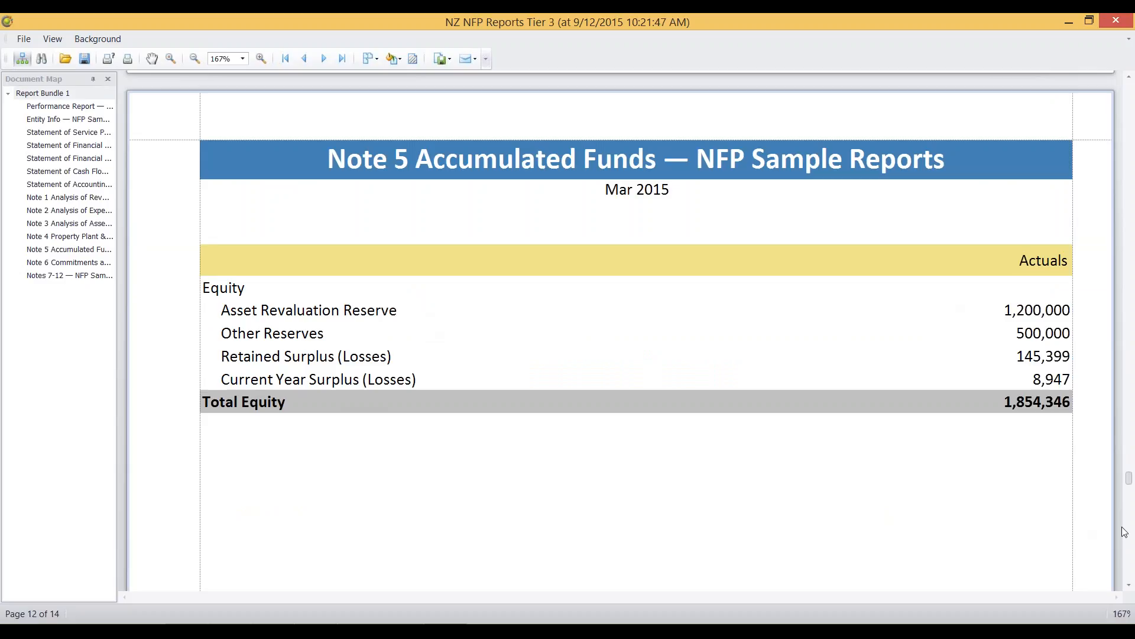
# Step: View the commitments and contingencies tables on the Note 6 page of the Tier 3 report
pyautogui.click(1130, 561)
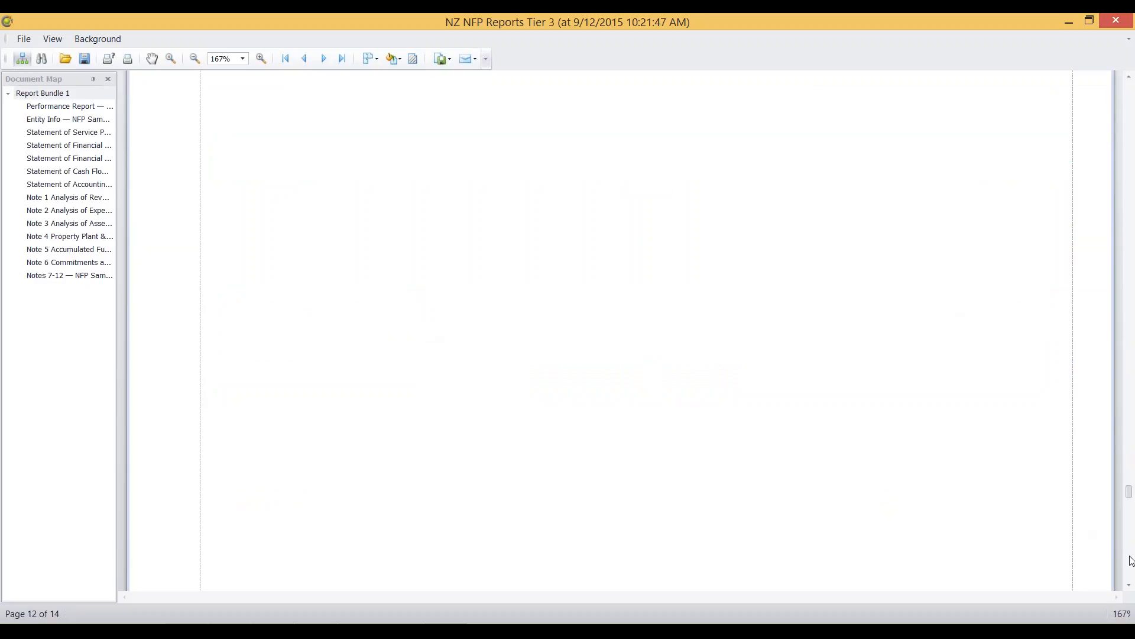
pyautogui.click(1131, 560)
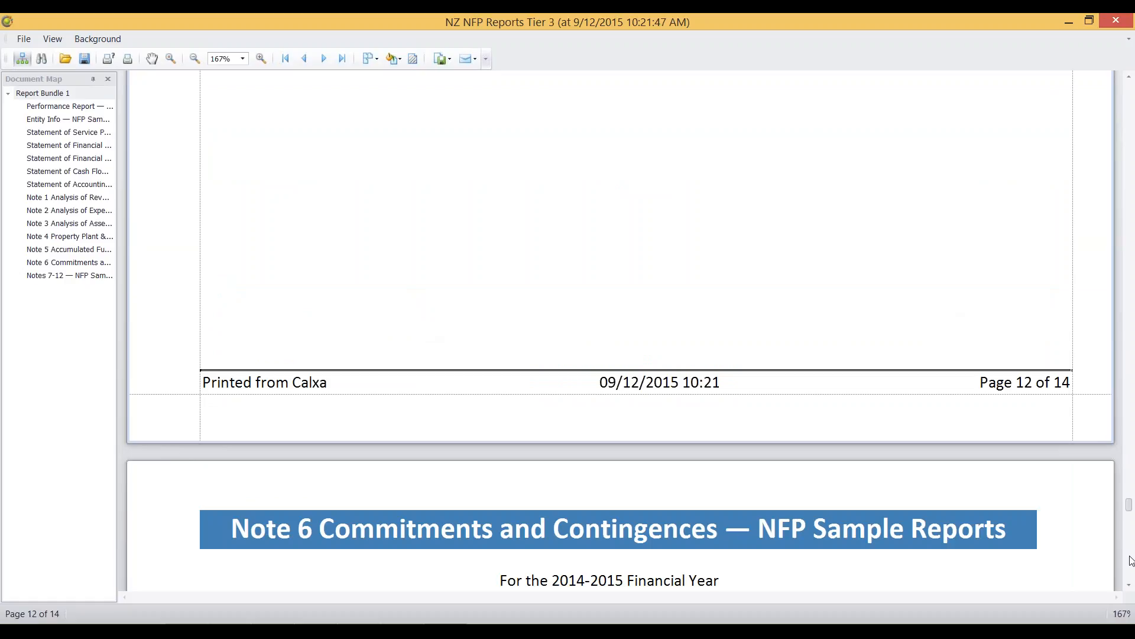
pyautogui.click(1131, 589)
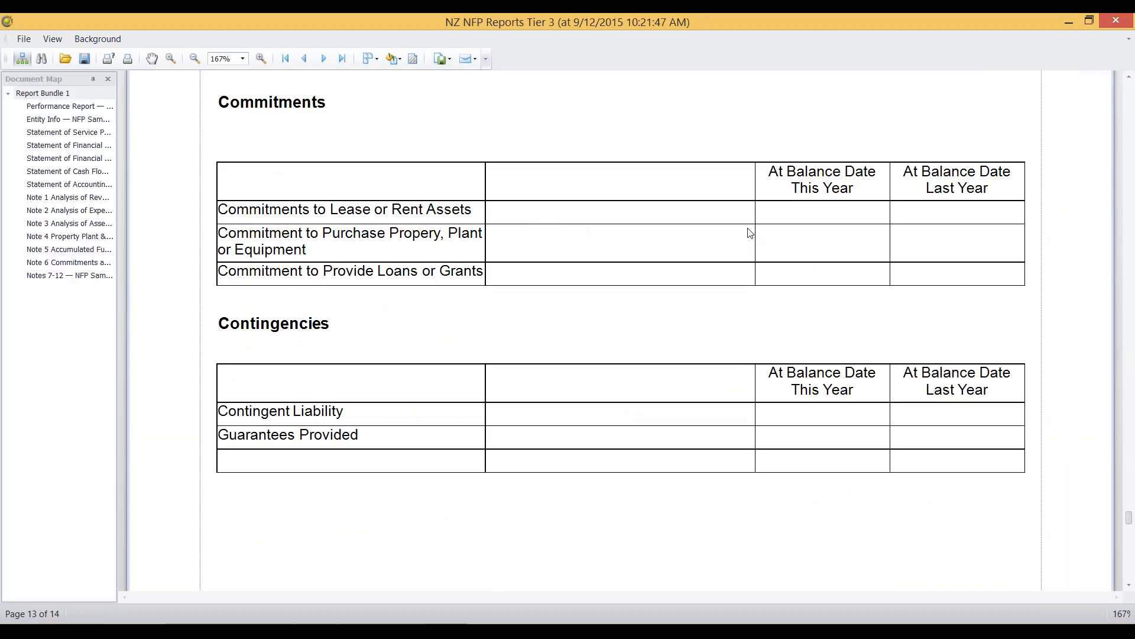
# Step: Review the Notes 7-12 page from Note 7 Other through to the end of the Tier 3 report
pyautogui.click(1131, 571)
pyautogui.click(1131, 573)
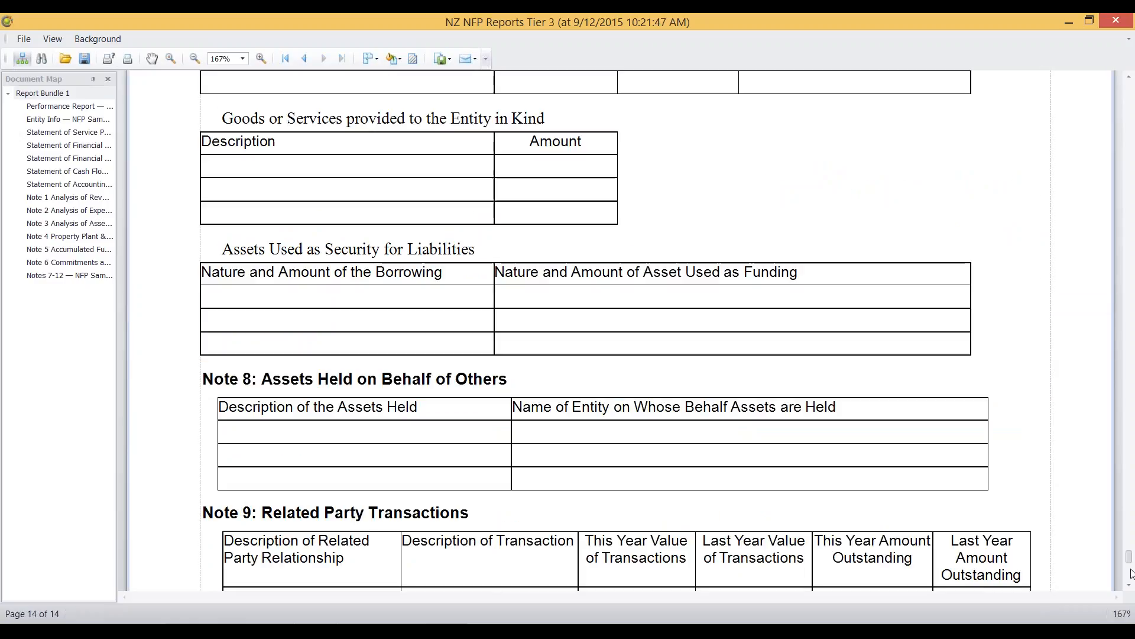
pyautogui.click(1130, 80)
pyautogui.click(1130, 81)
pyautogui.click(1130, 81)
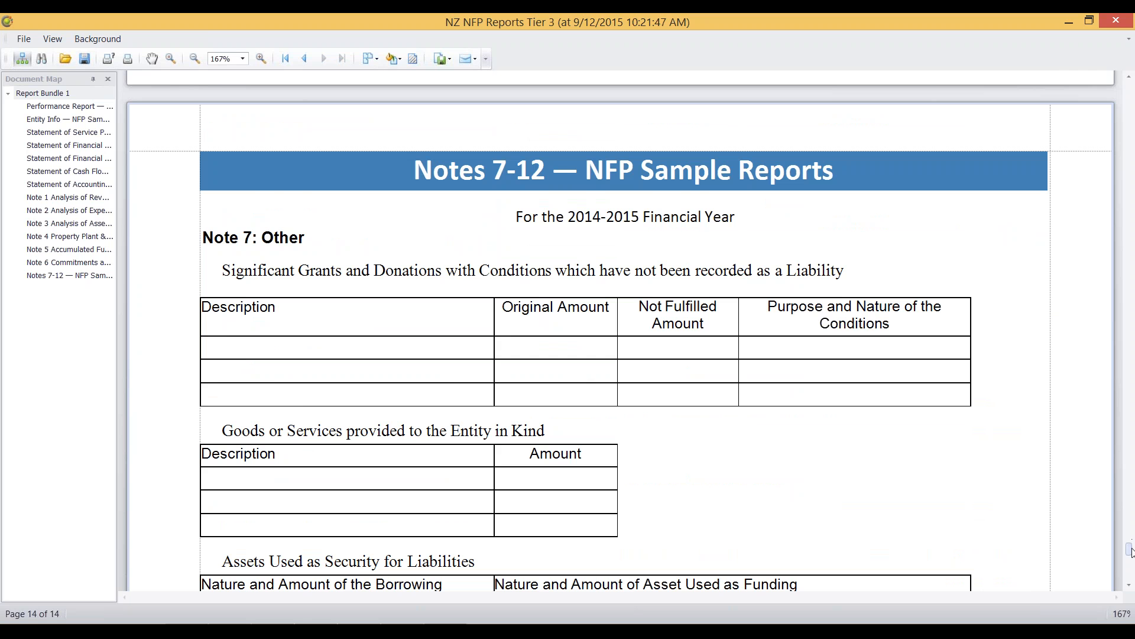
pyautogui.moveTo(1131, 552); pyautogui.dragTo(1131, 579)
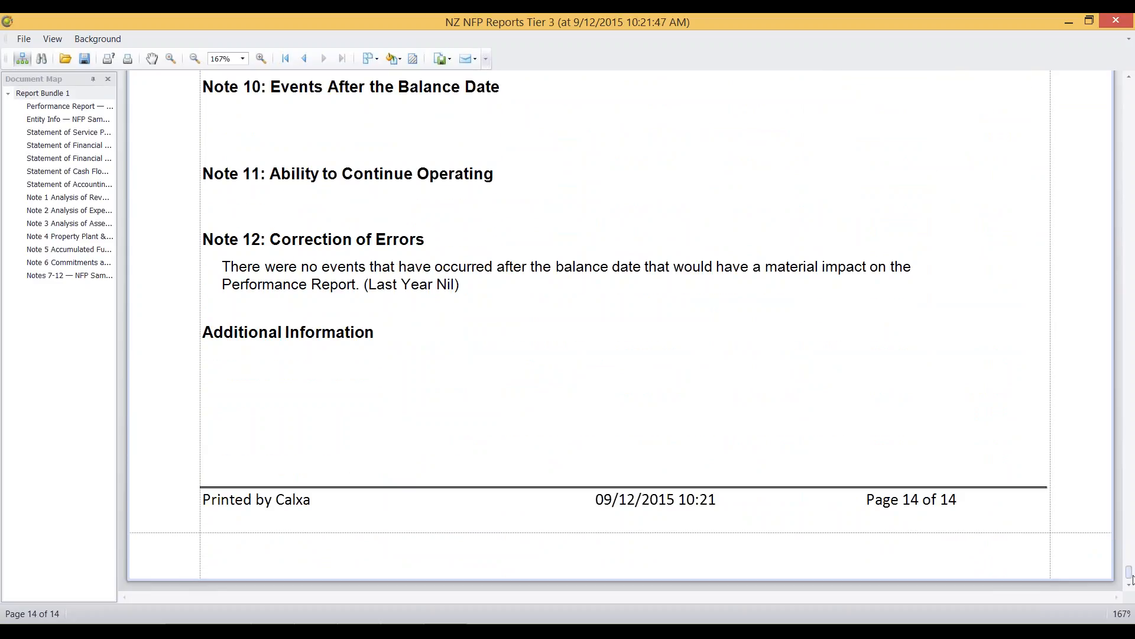
# Step: Close the Tier 3 preview and open the Notes report template NFP Tier 3 Notes 7-12 for layout design
pyautogui.click(1113, 23)
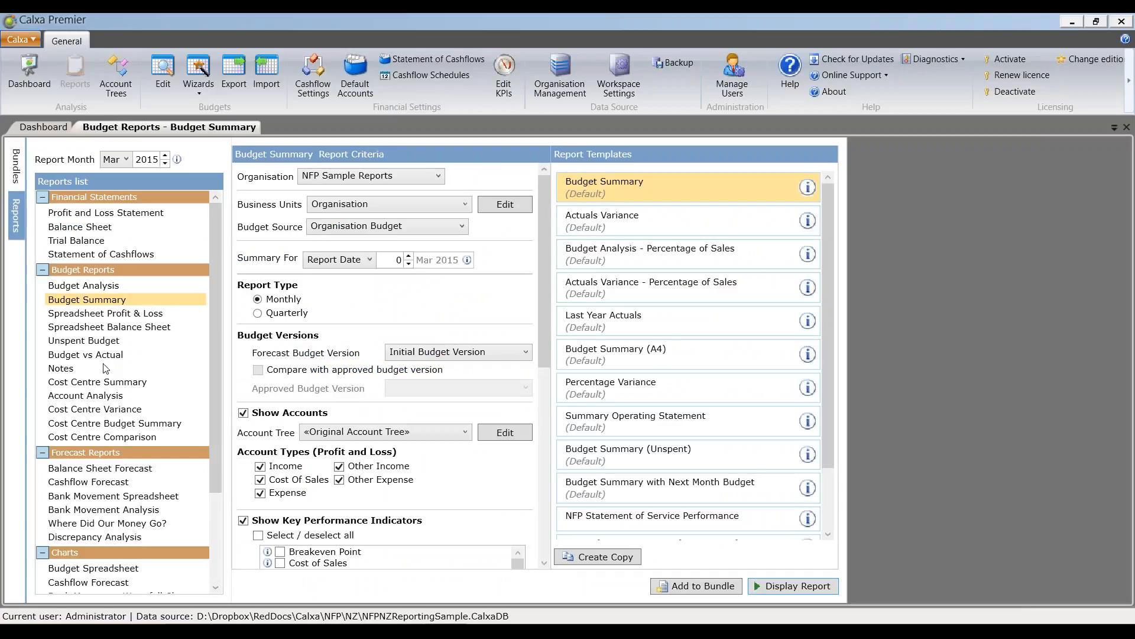
pyautogui.click(83, 373)
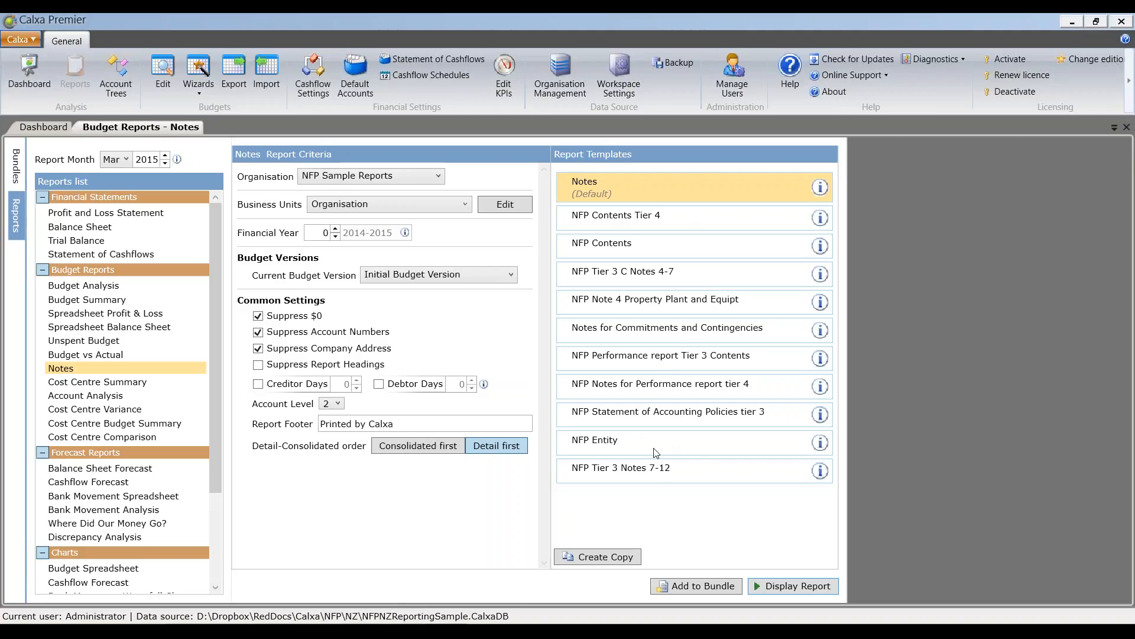
pyautogui.click(649, 472)
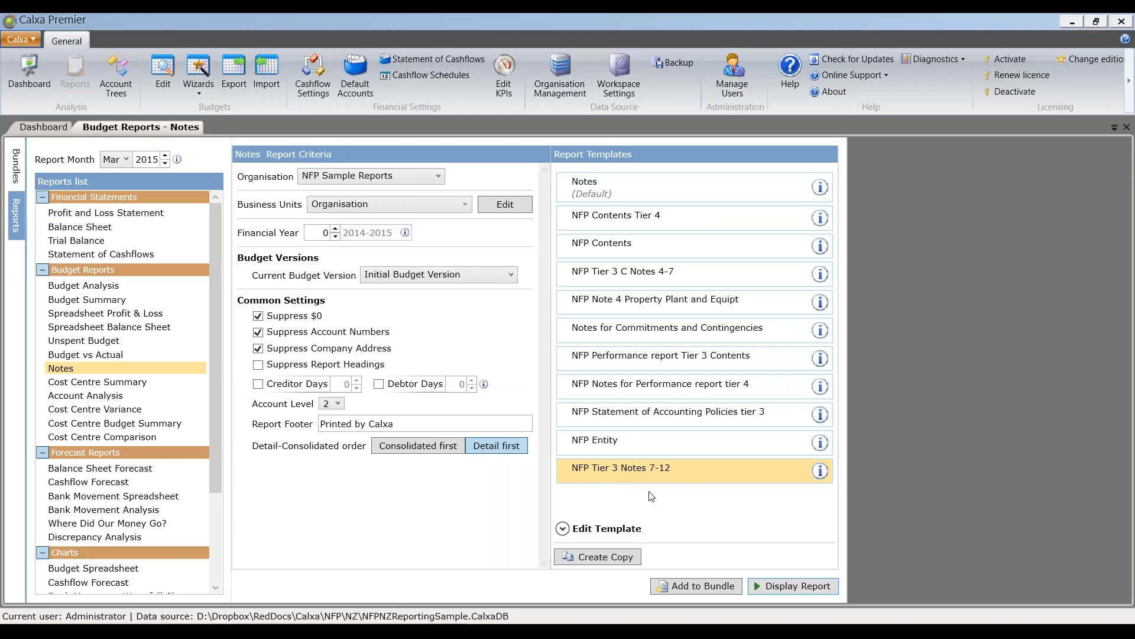
pyautogui.click(563, 528)
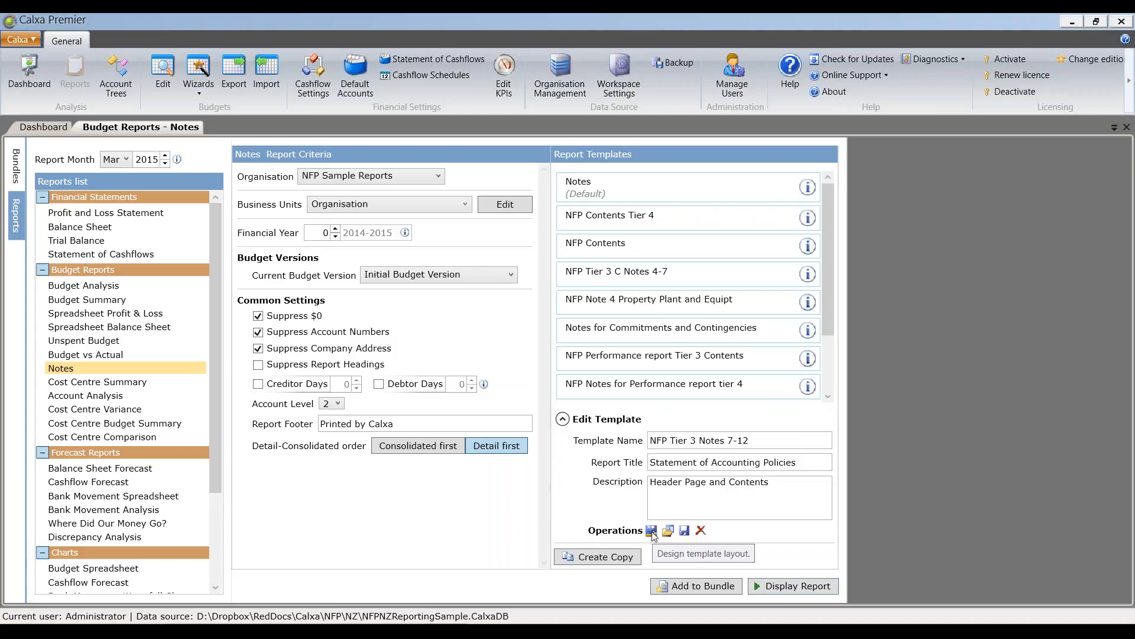
pyautogui.click(651, 531)
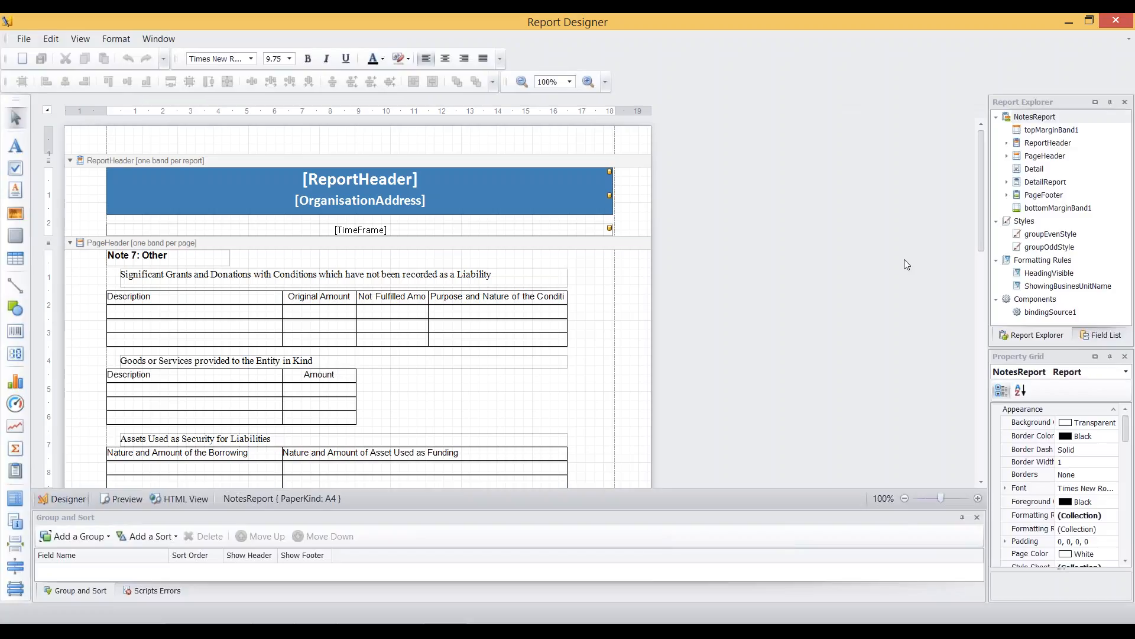
# Step: Fill the first row of the Significant Grants and Donations table with description dsfajdsfklajsdfalk, original amount 1000 and not-fulfilled amount 200
pyautogui.moveTo(983, 207); pyautogui.dragTo(983, 167)
pyautogui.click(239, 317)
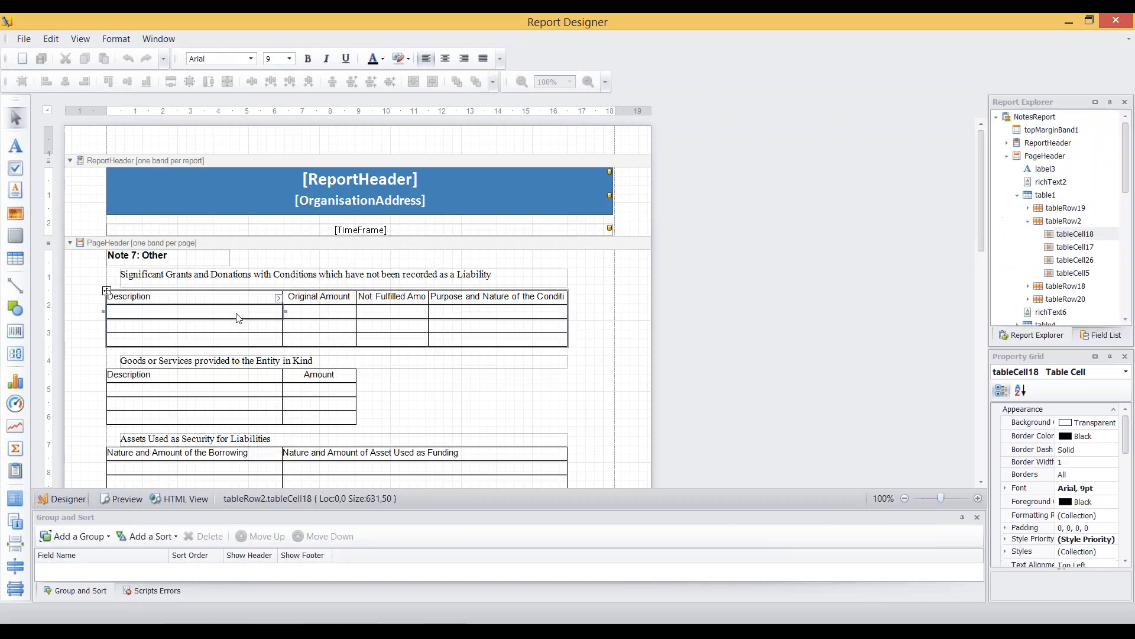
pyautogui.doubleClick(238, 317)
pyautogui.write('dsfajdsfklajsdfalk')
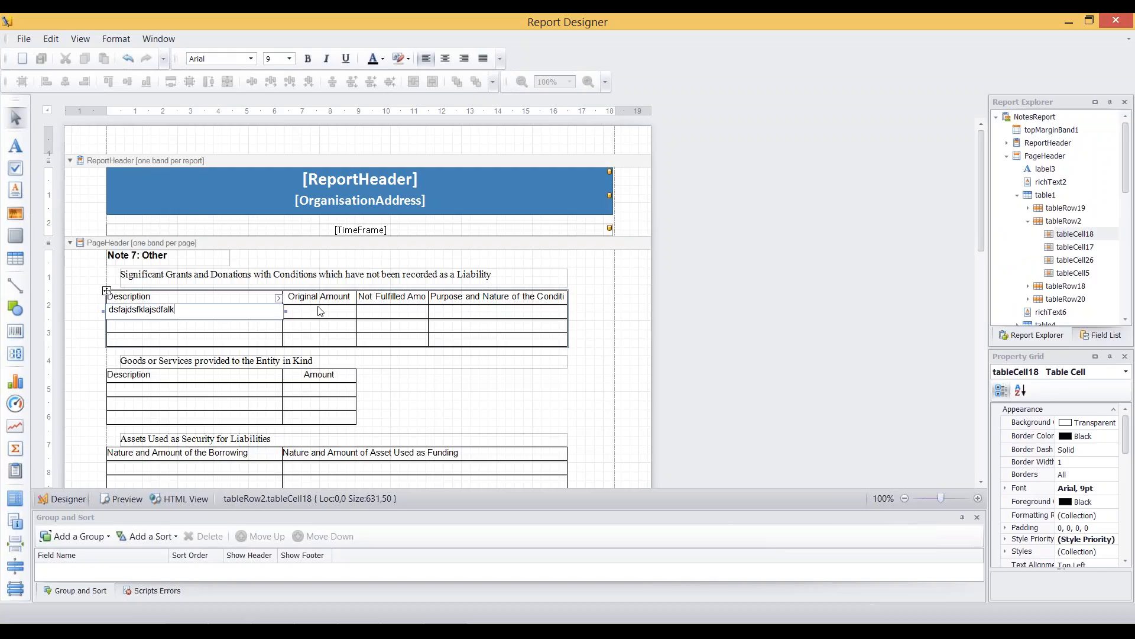
pyautogui.click(330, 317)
pyautogui.doubleClick(330, 318)
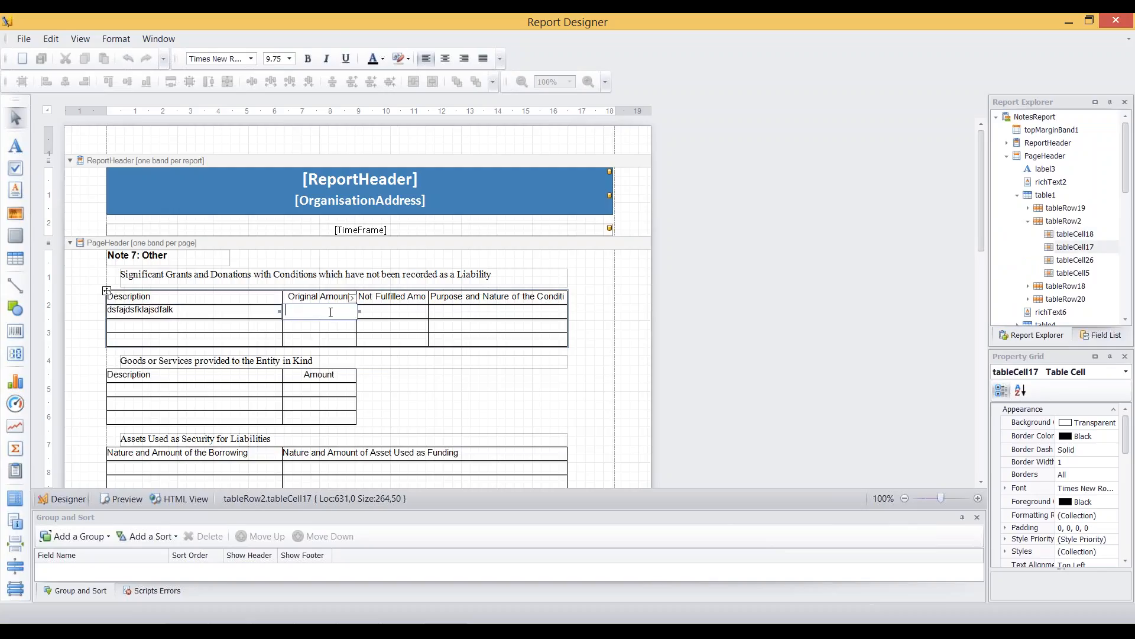
pyautogui.write('1000')
pyautogui.click(397, 314)
pyautogui.doubleClick(398, 314)
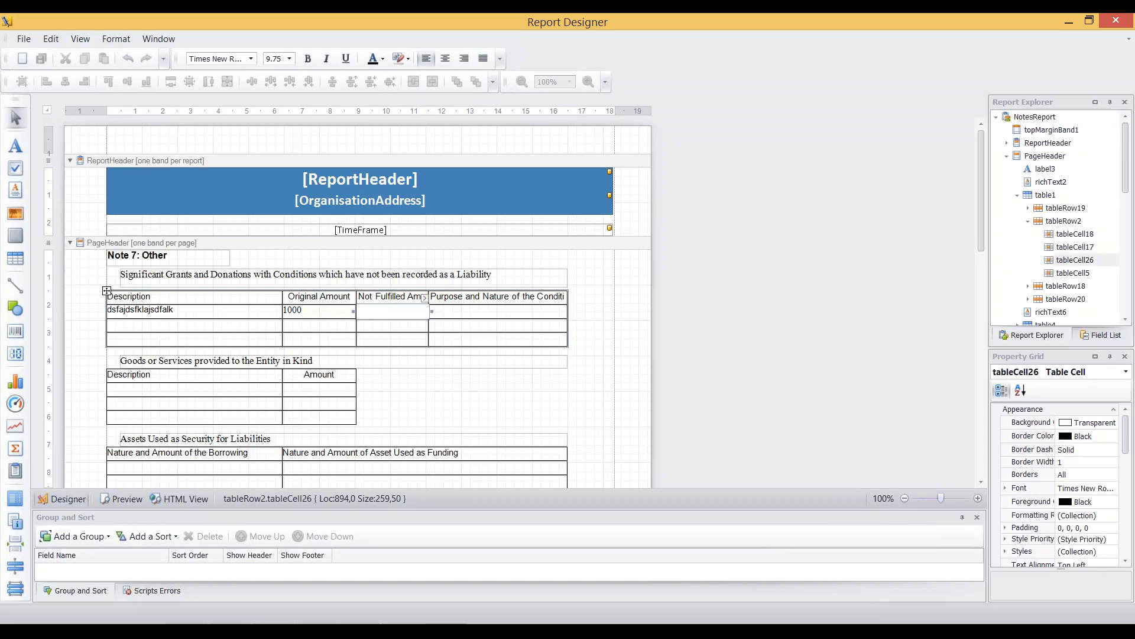
pyautogui.write('200')
pyautogui.click(456, 317)
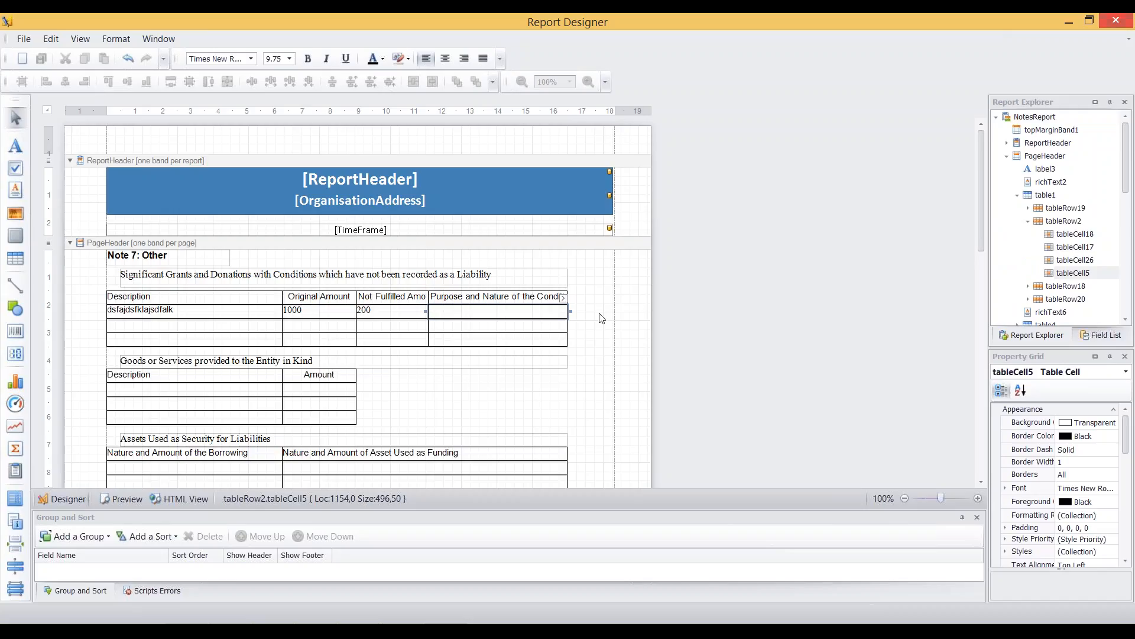
# Step: Right-align the 200 and 1000 amounts in the grants table's first row and close the report designer
pyautogui.click(393, 317)
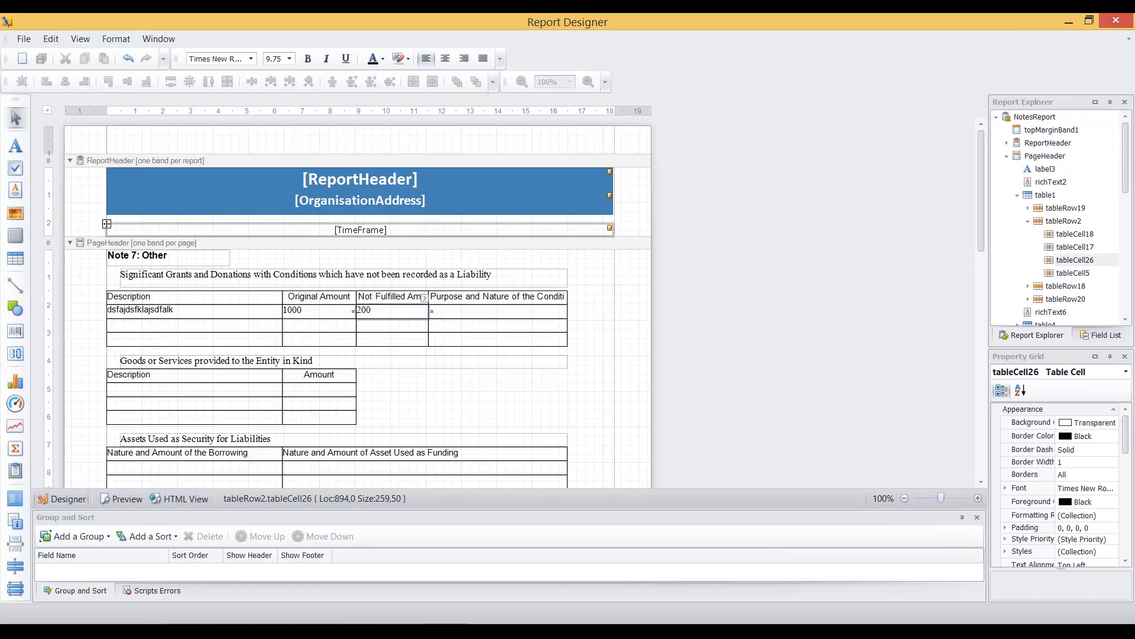
pyautogui.click(466, 61)
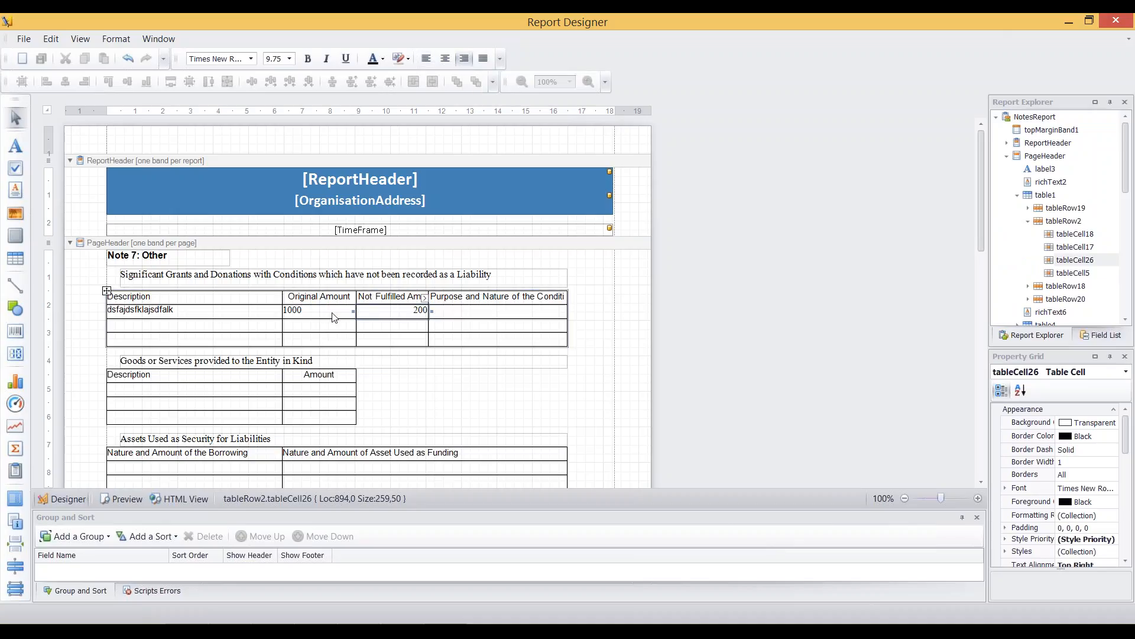
pyautogui.click(334, 318)
pyautogui.click(464, 59)
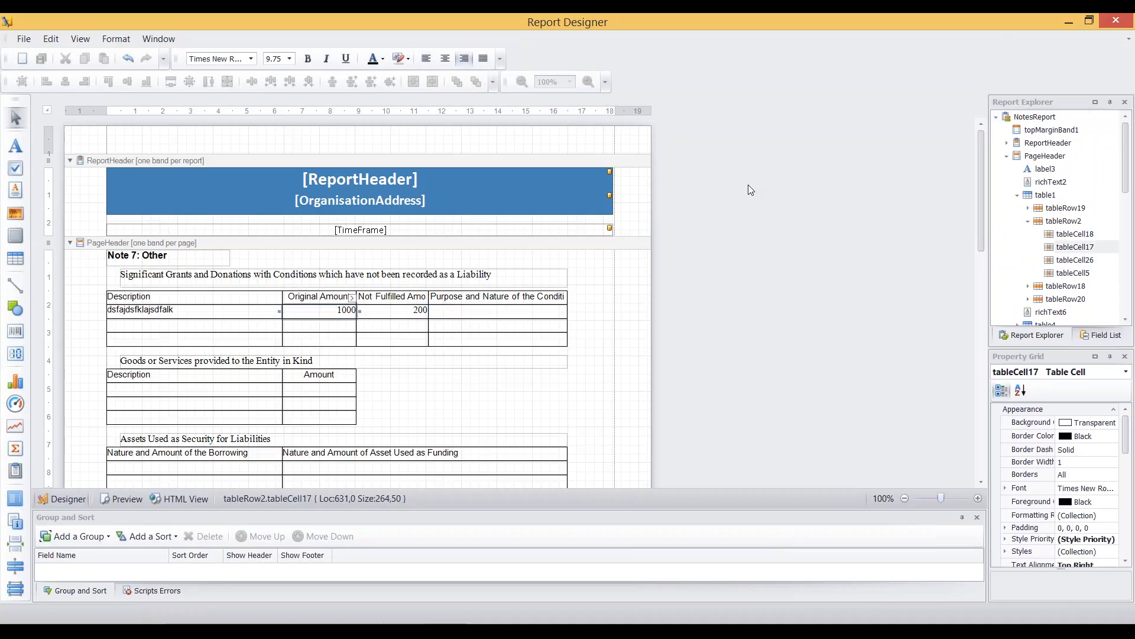
pyautogui.click(1117, 22)
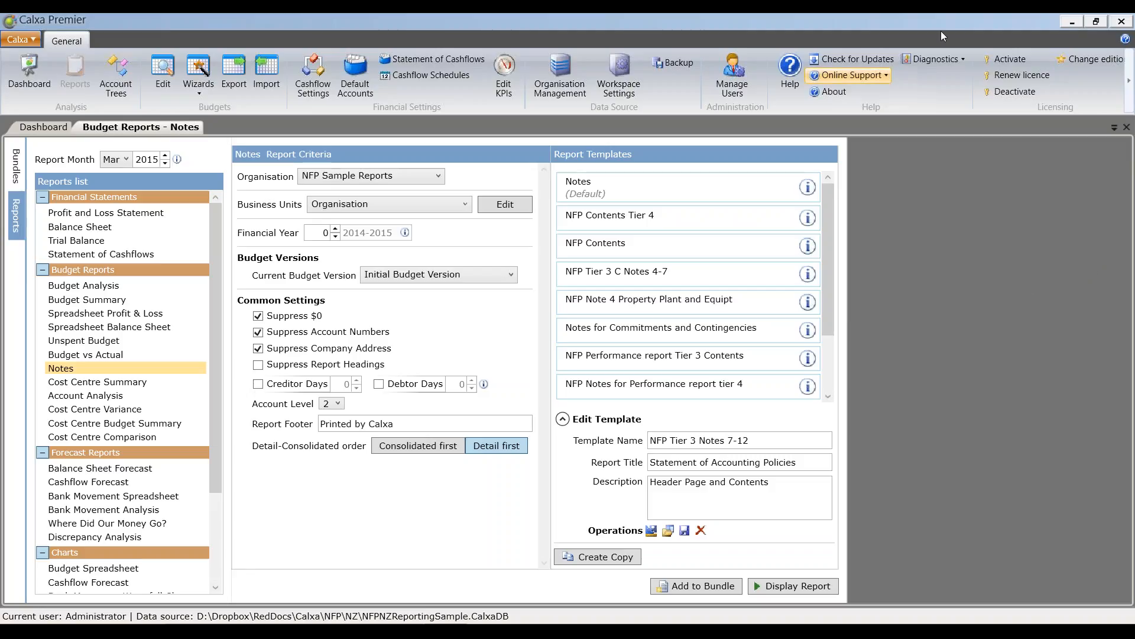
# Step: Open Organisation Management and view the accounting systems from which a new organisation can be created
pyautogui.click(552, 80)
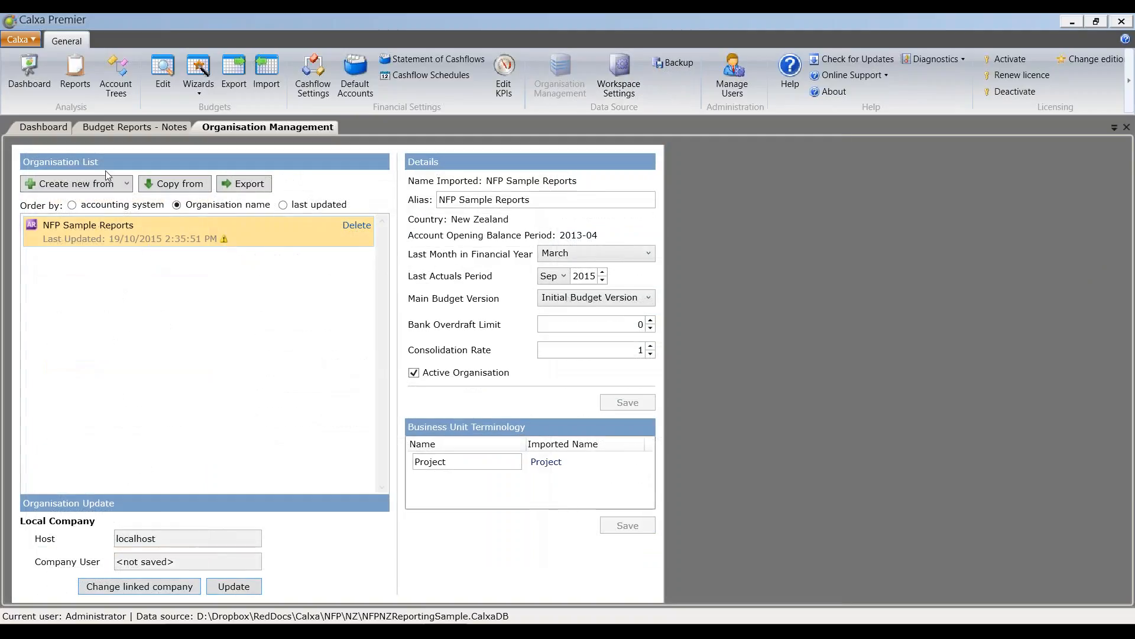
pyautogui.click(119, 186)
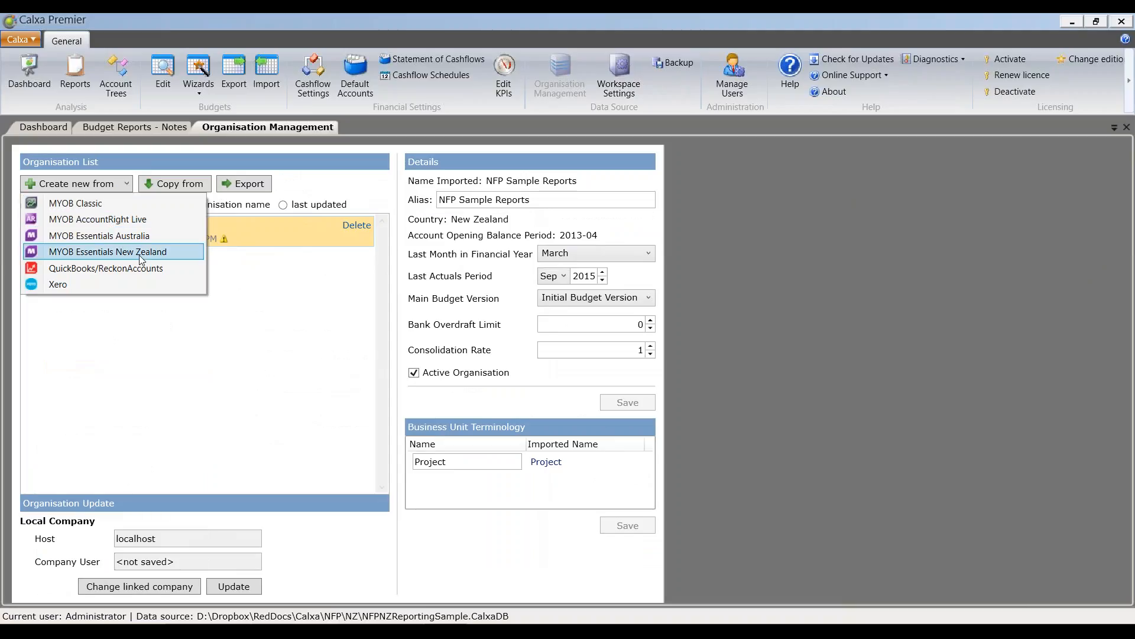
pyautogui.click(211, 336)
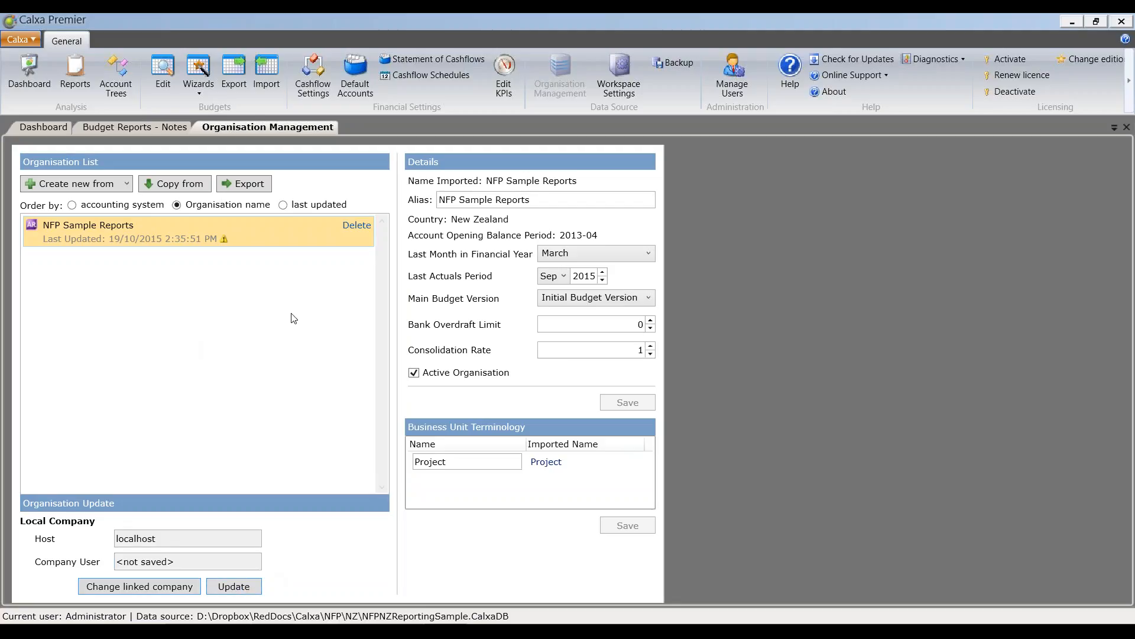
# Step: Try to update the NFP Sample Reports organisation from the Not-for-Profit Inc. company file, logging in as Administrator
pyautogui.click(247, 588)
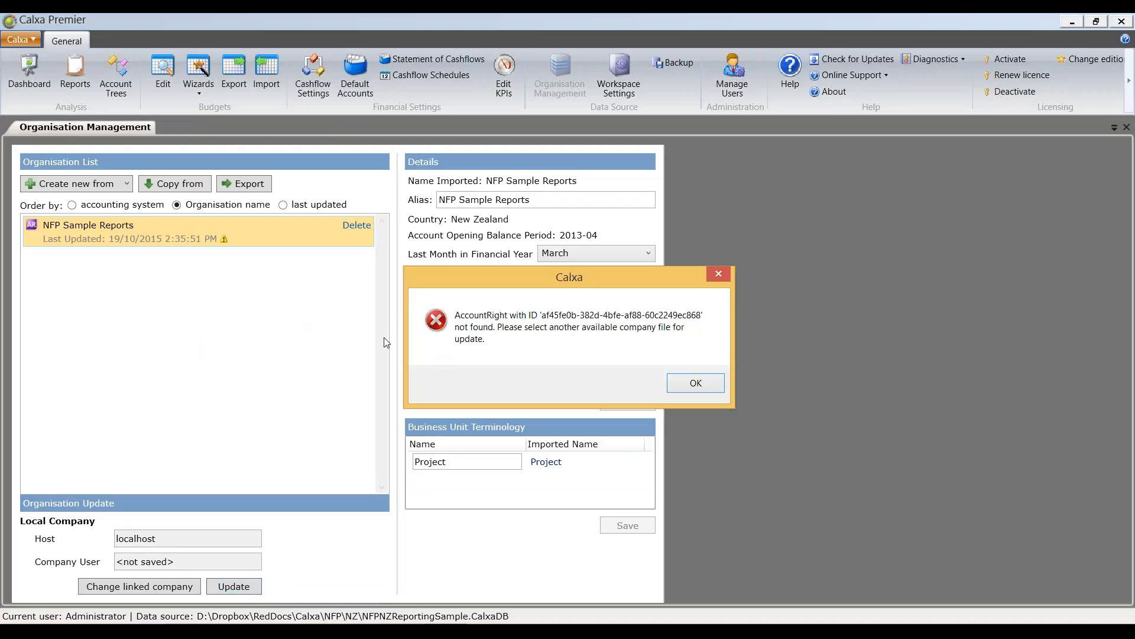
pyautogui.click(695, 383)
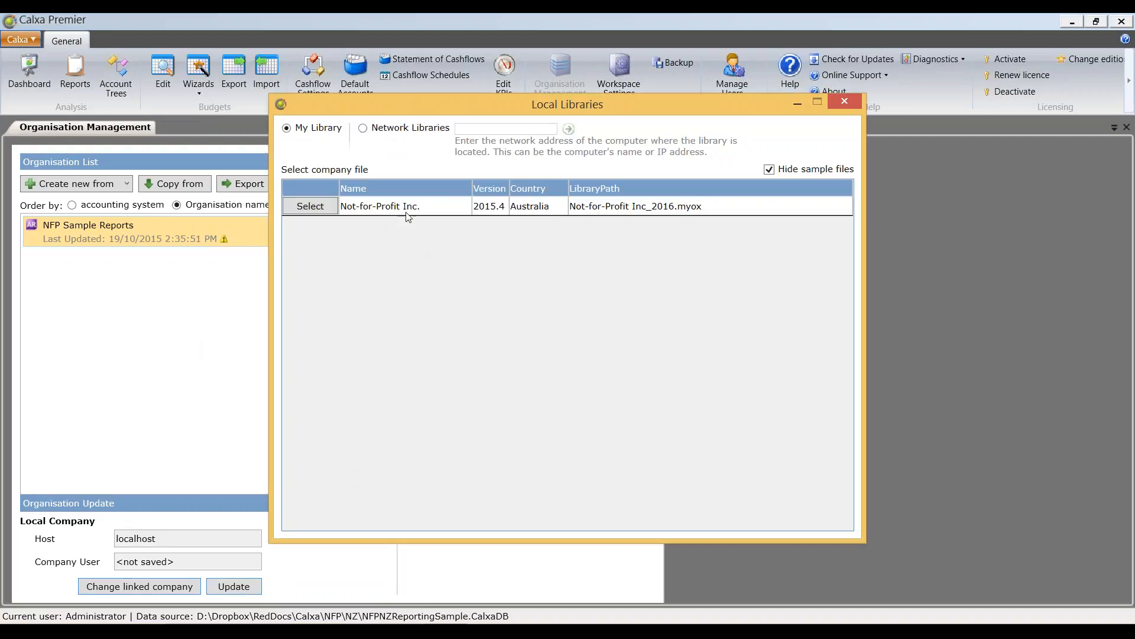
pyautogui.click(322, 211)
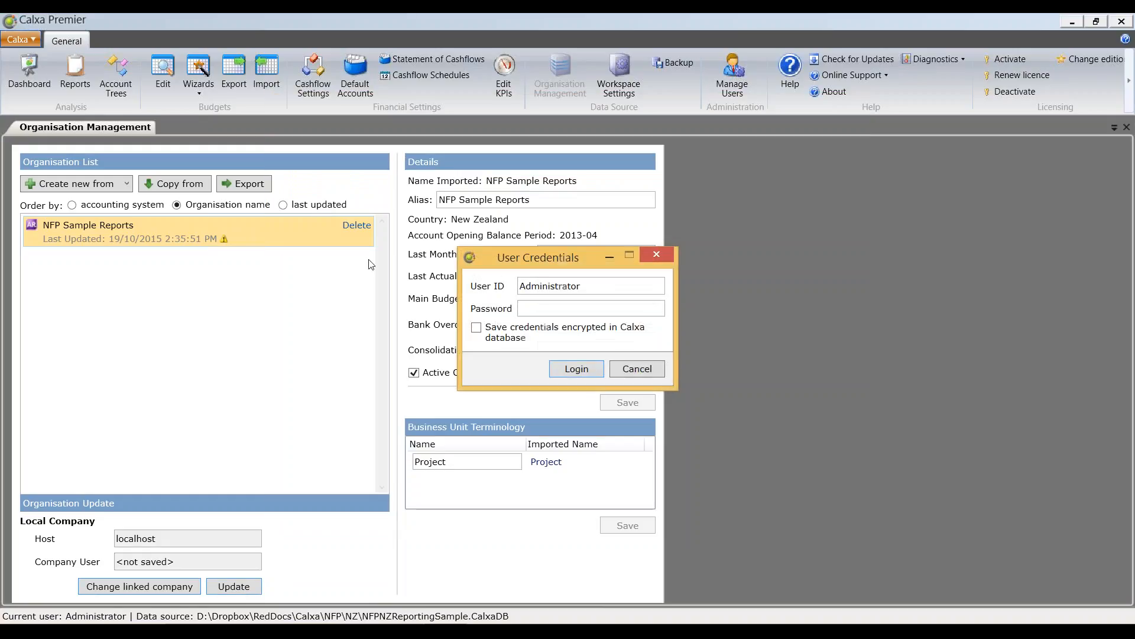
pyautogui.click(579, 370)
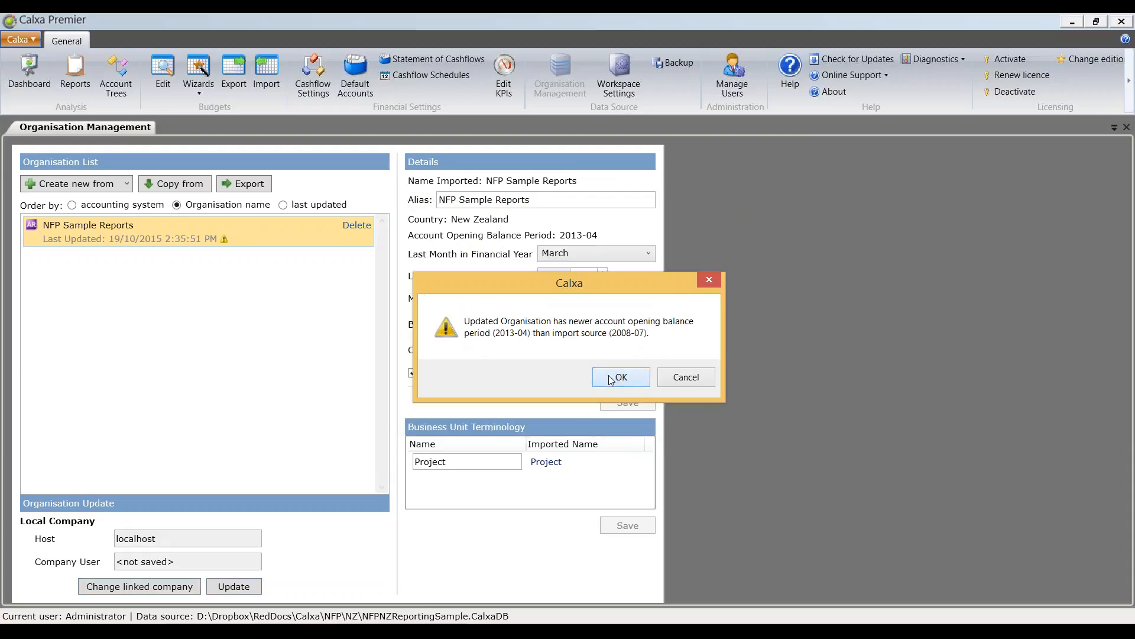
pyautogui.click(608, 377)
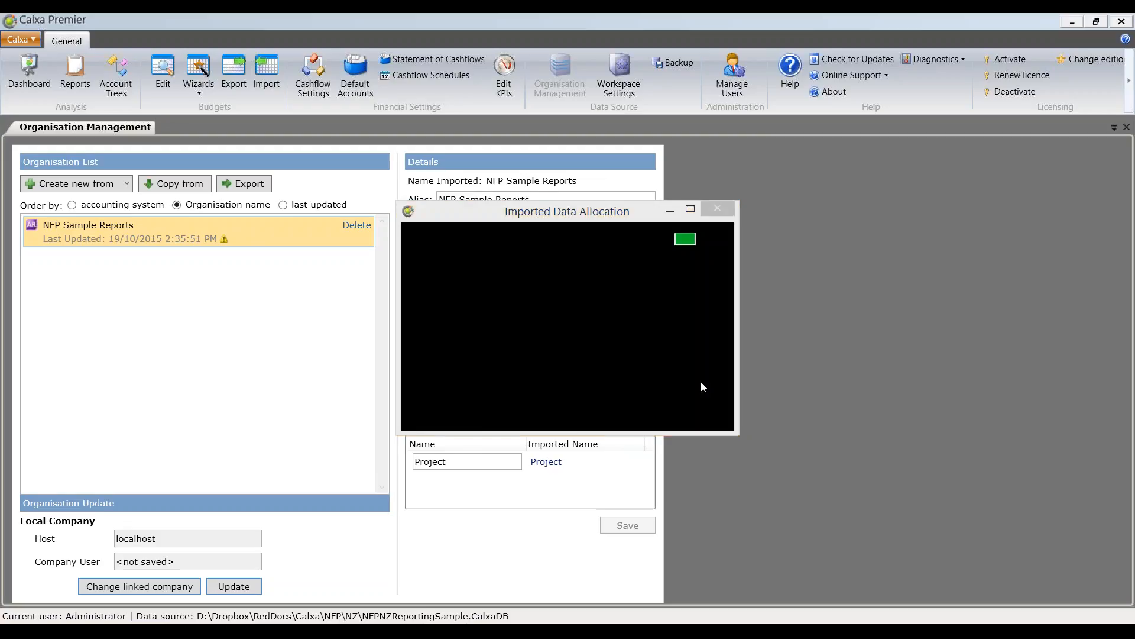
pyautogui.click(689, 378)
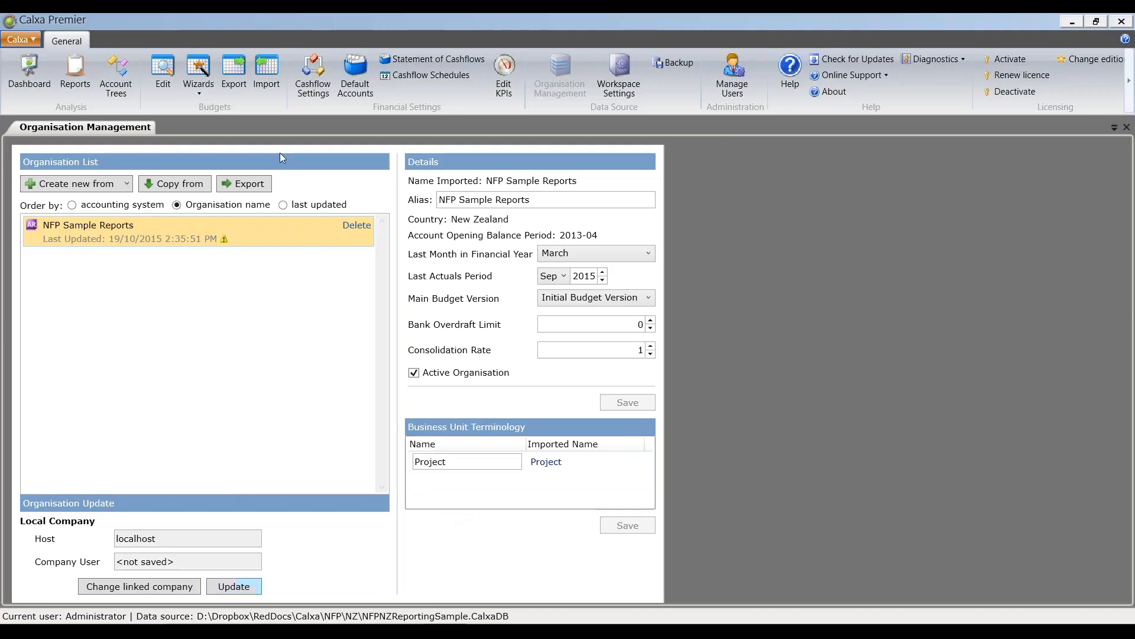
# Step: Open the budget editing setup and select the business unit 120Q - Self-Defence QLD
pyautogui.click(162, 74)
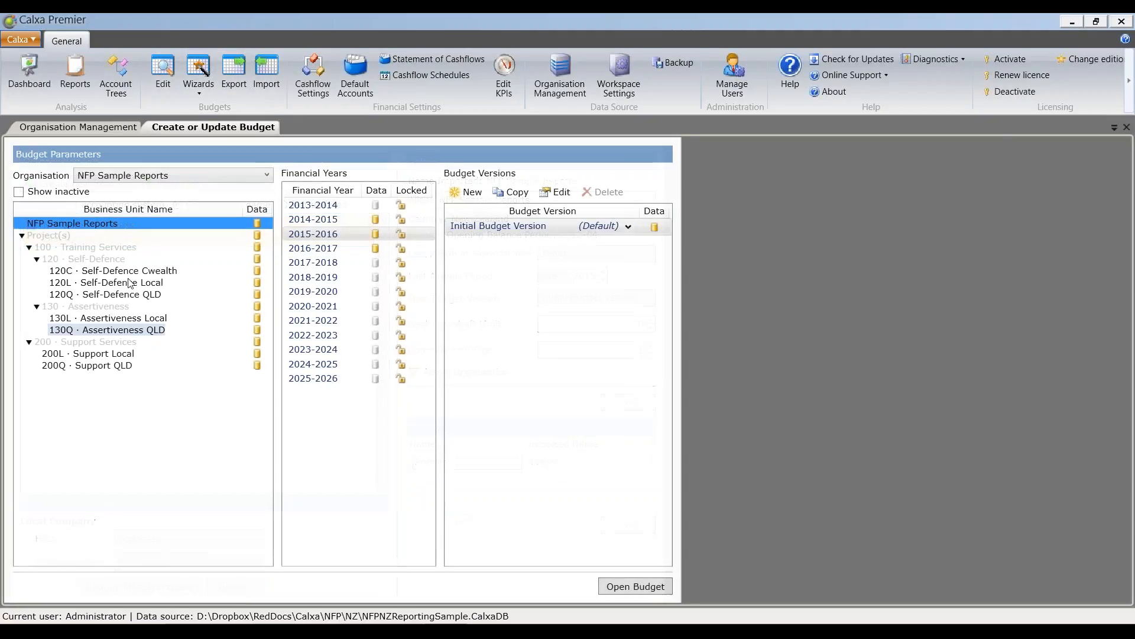
pyautogui.click(135, 285)
pyautogui.click(136, 295)
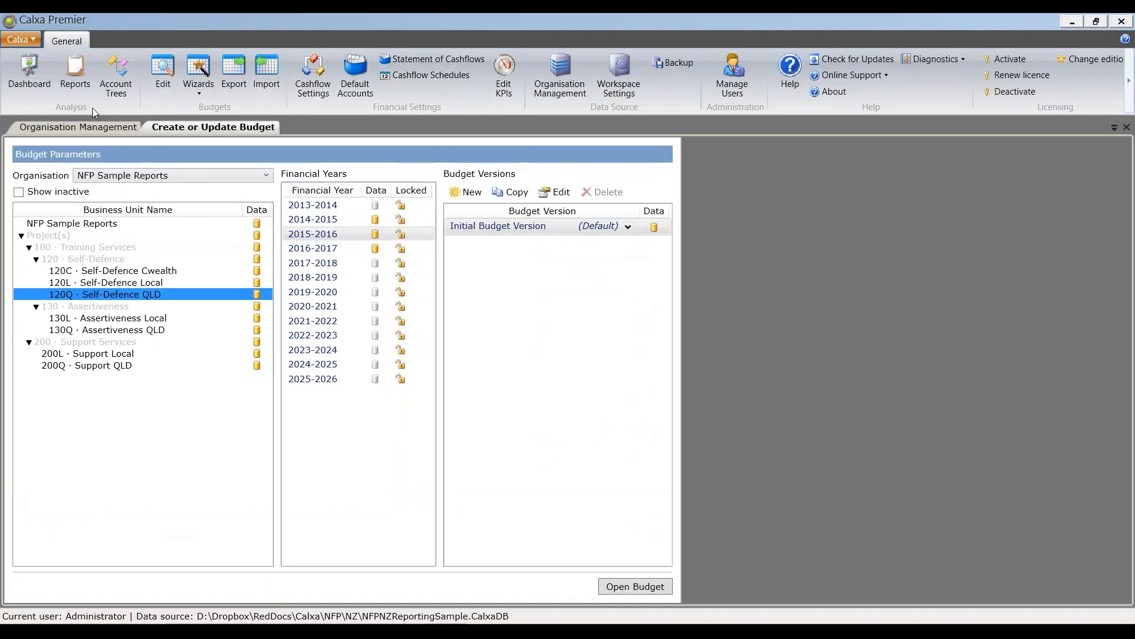
# Step: Set up a KPI Spreadsheet Chart report for Wages to Turnover, adding Actuals and Last Yr. Budgets to the displayed amounts
pyautogui.click(77, 79)
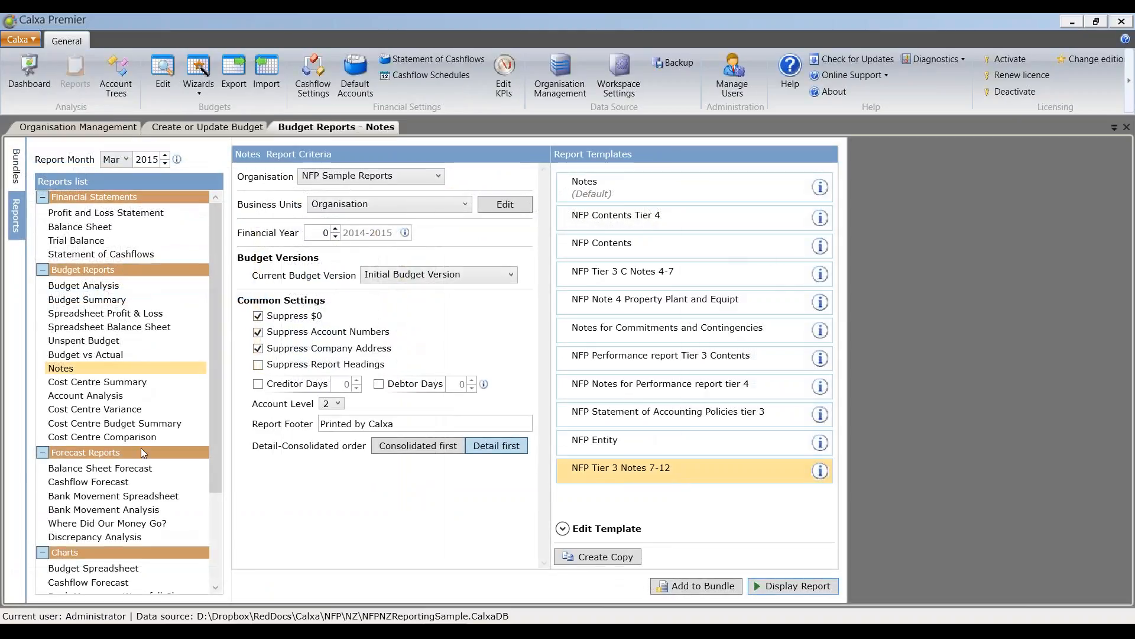
pyautogui.scroll(-3, 214, 468)
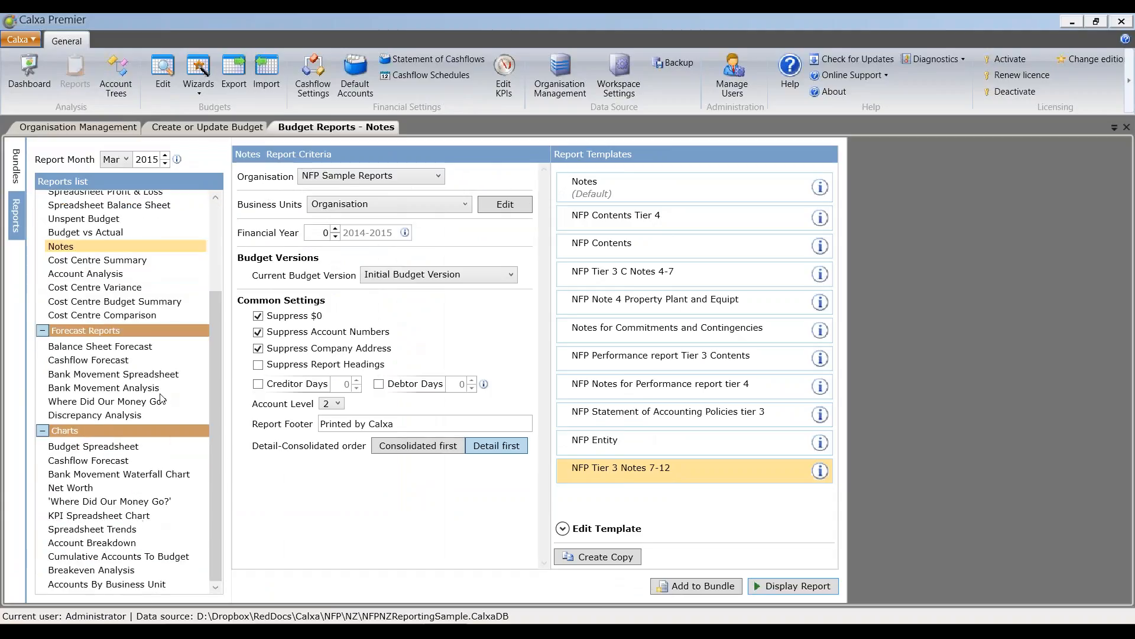
pyautogui.click(132, 516)
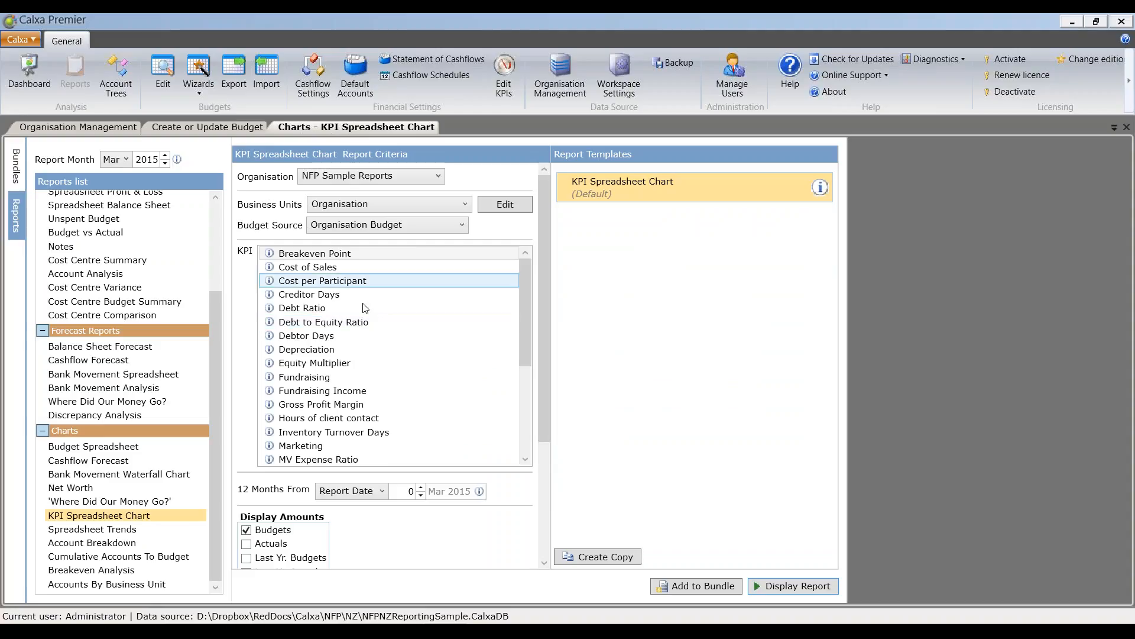
pyautogui.scroll(-4, 530, 359)
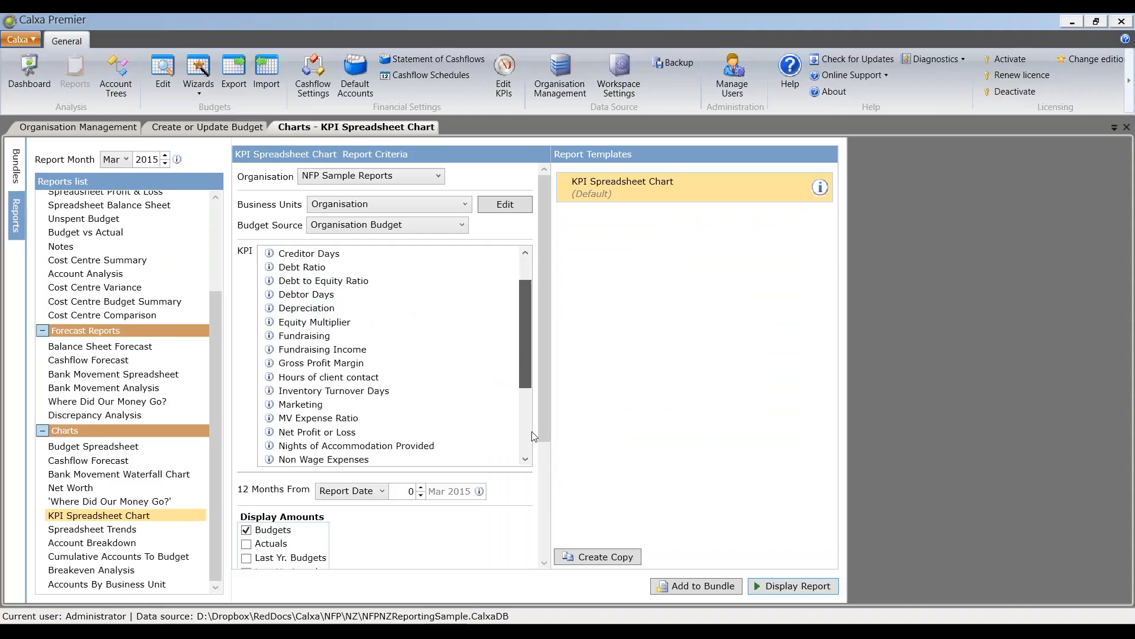
pyautogui.click(346, 432)
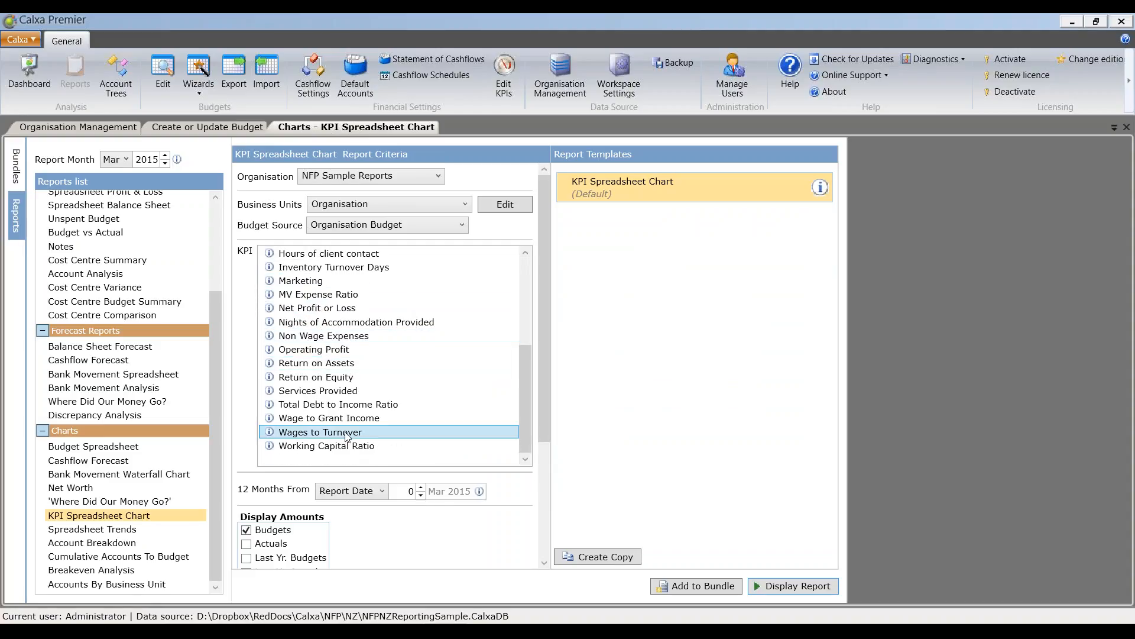
pyautogui.click(247, 544)
pyautogui.click(247, 558)
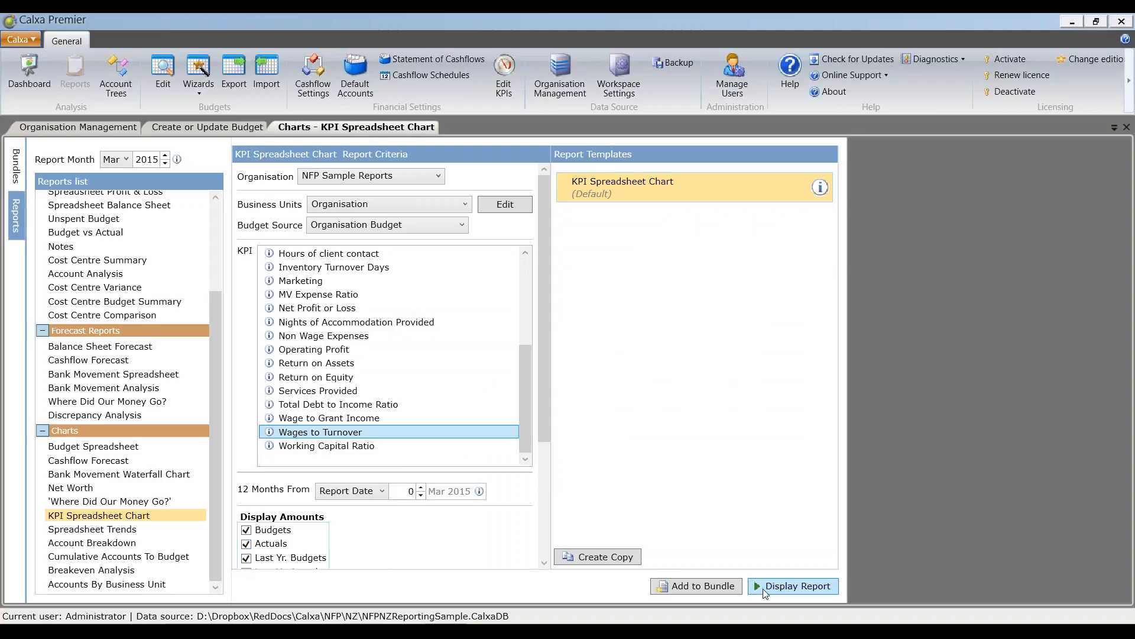
# Step: Display the Wages to Turnover chart, close its preview and return to the report bundles
pyautogui.click(796, 592)
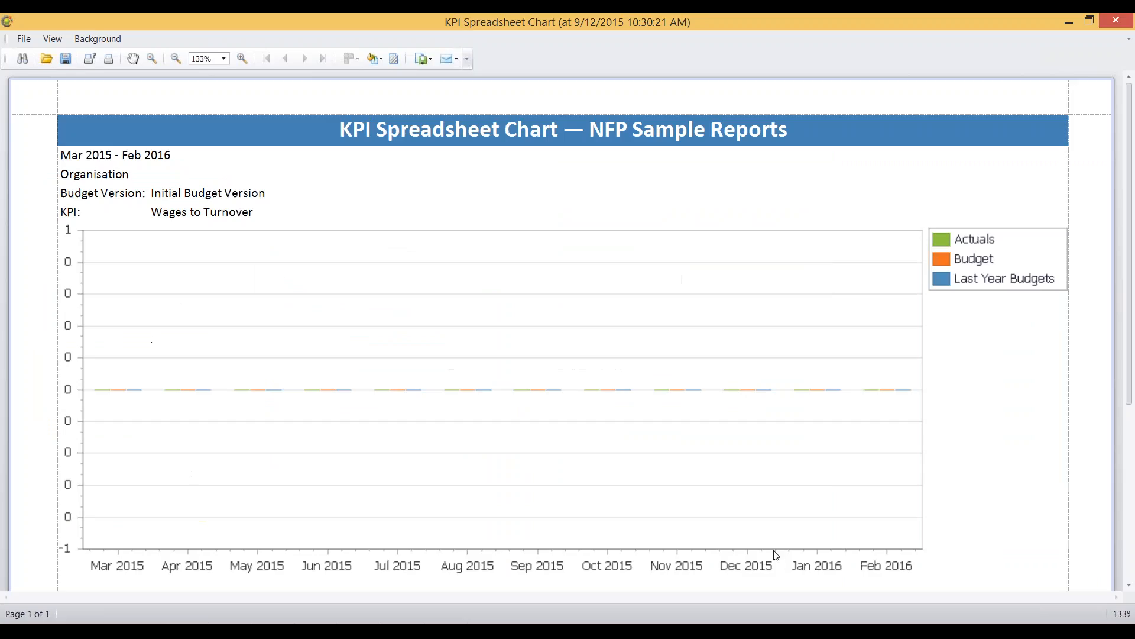
pyautogui.click(1116, 21)
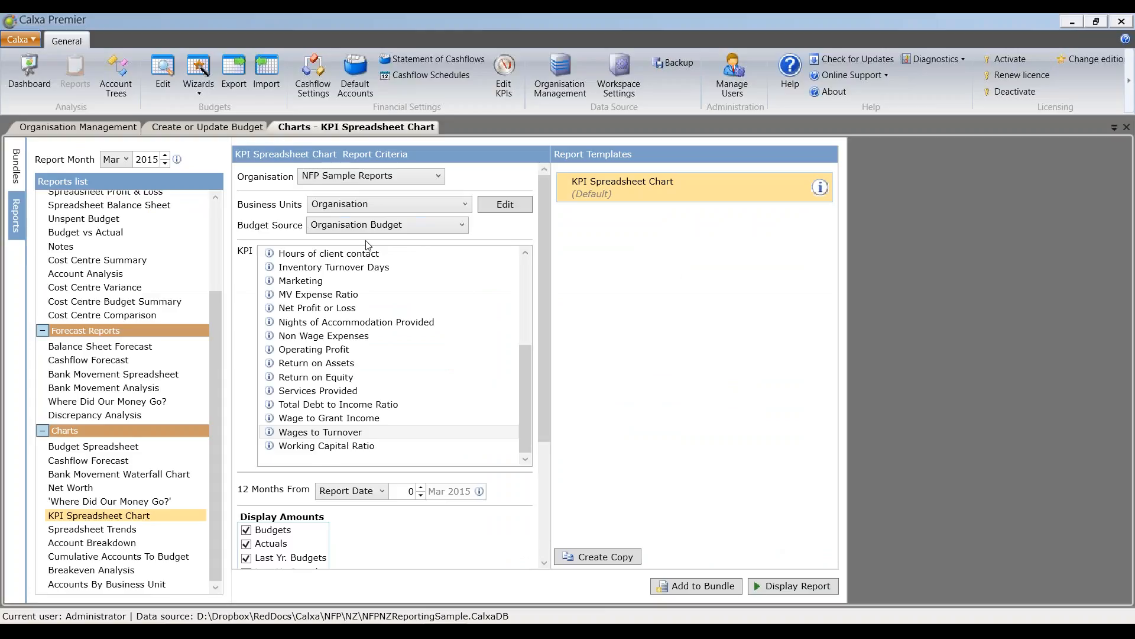
pyautogui.click(217, 229)
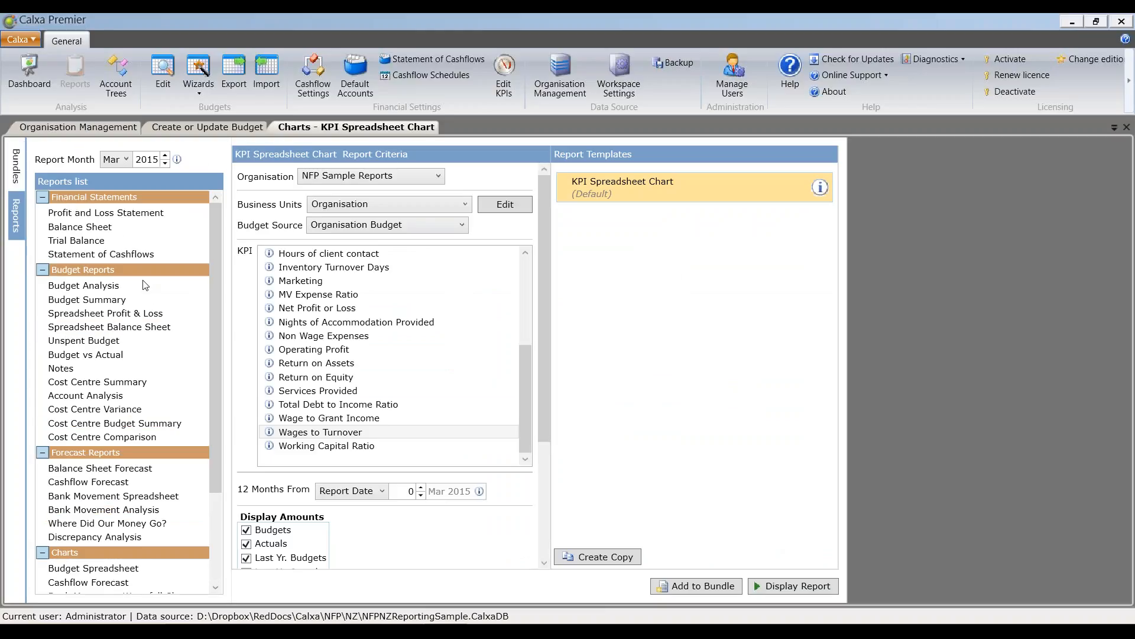
pyautogui.click(19, 155)
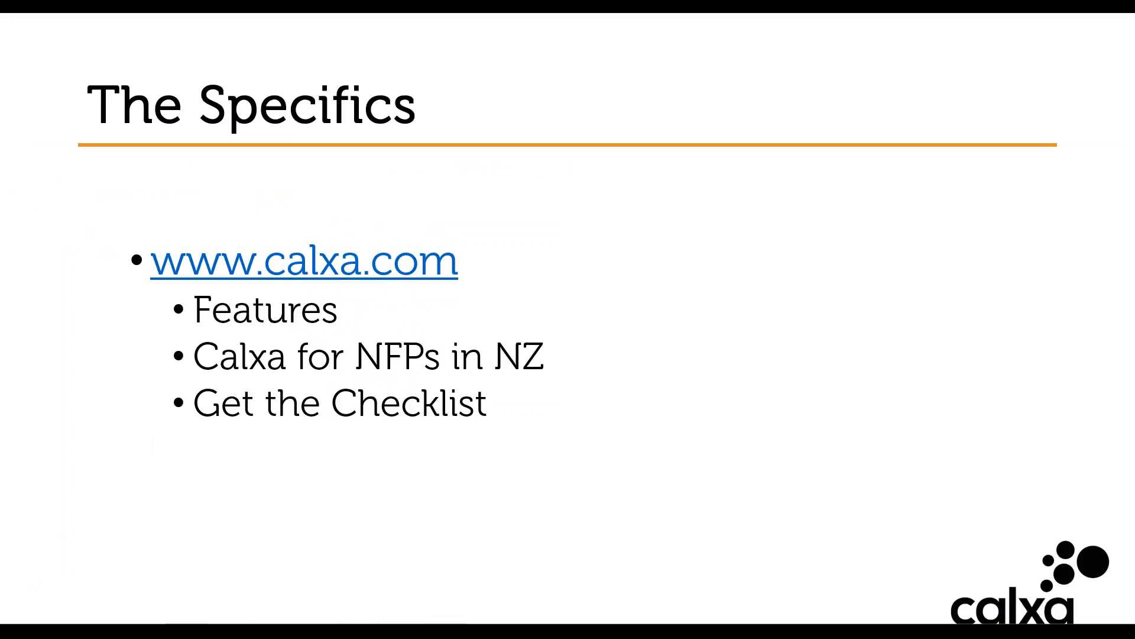
pyautogui.moveTo(1, 258); pyautogui.dragTo(696, 52)
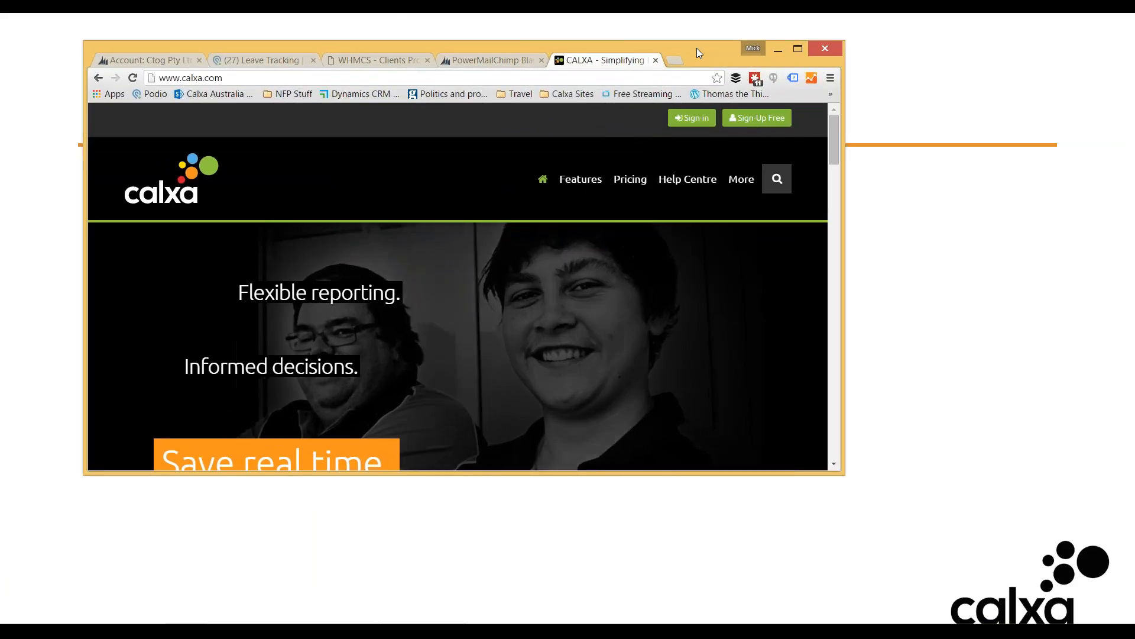
pyautogui.doubleClick(696, 51)
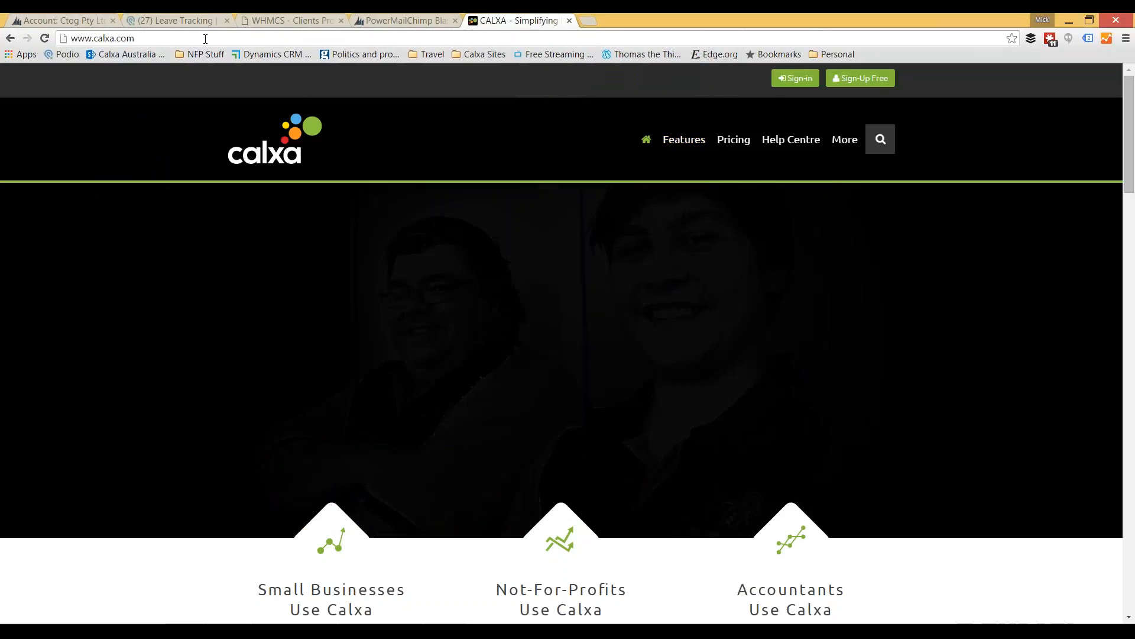
pyautogui.moveTo(692, 153)
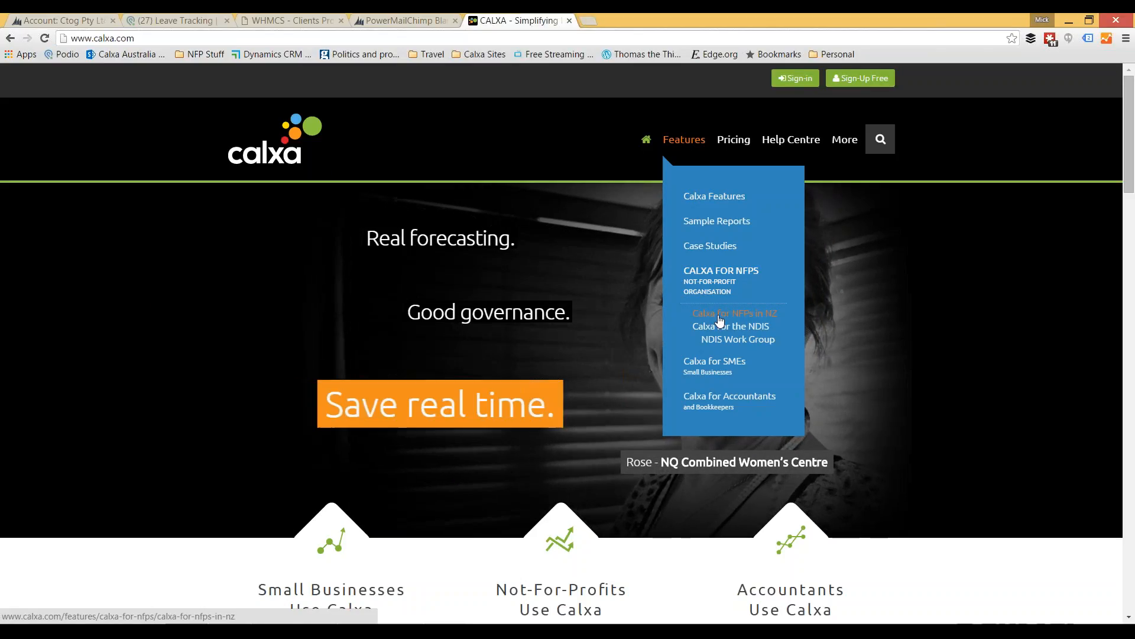
pyautogui.click(716, 319)
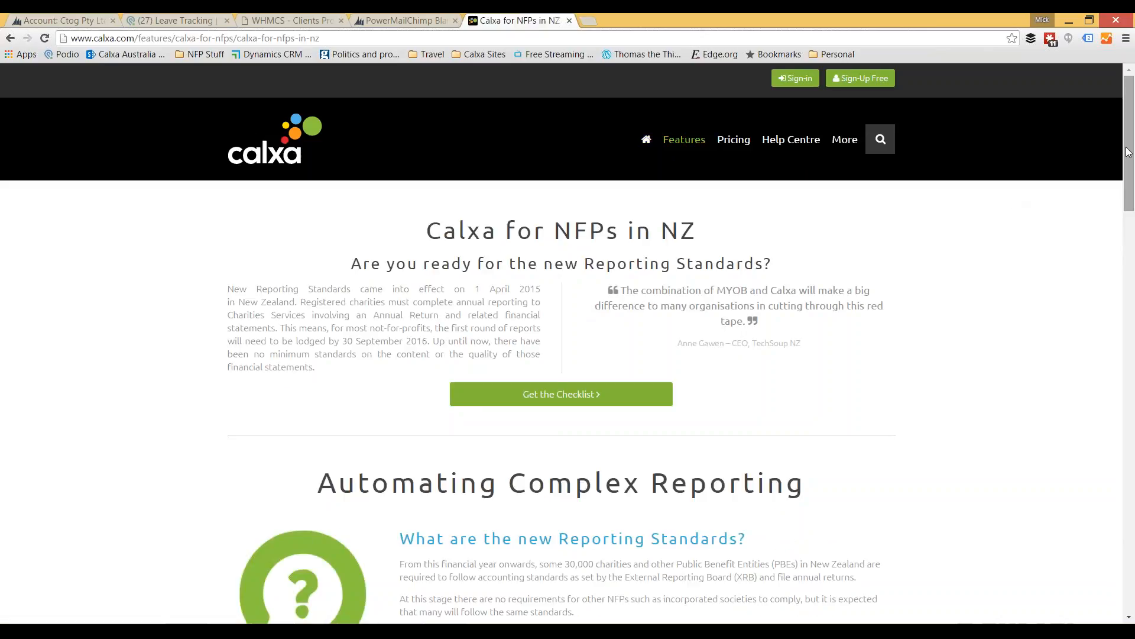
# Step: Open the NZ Charities Reporting Checklist from the NZ not-for-profit page, look it over and minimise the browser
pyautogui.moveTo(1131, 153); pyautogui.dragTo(1133, 454)
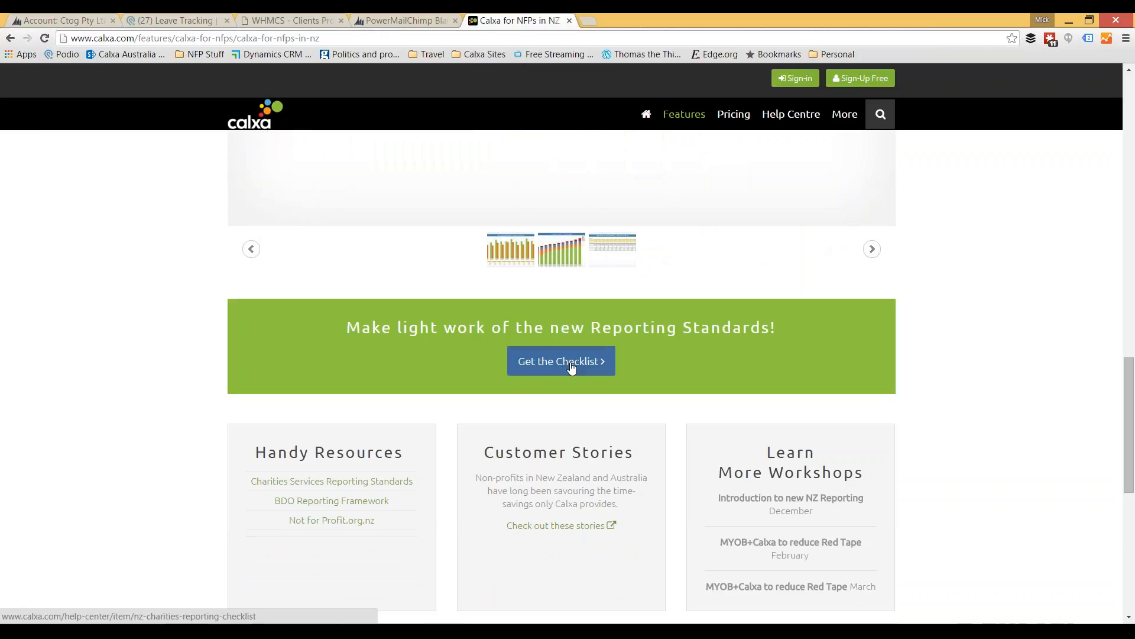
pyautogui.click(572, 368)
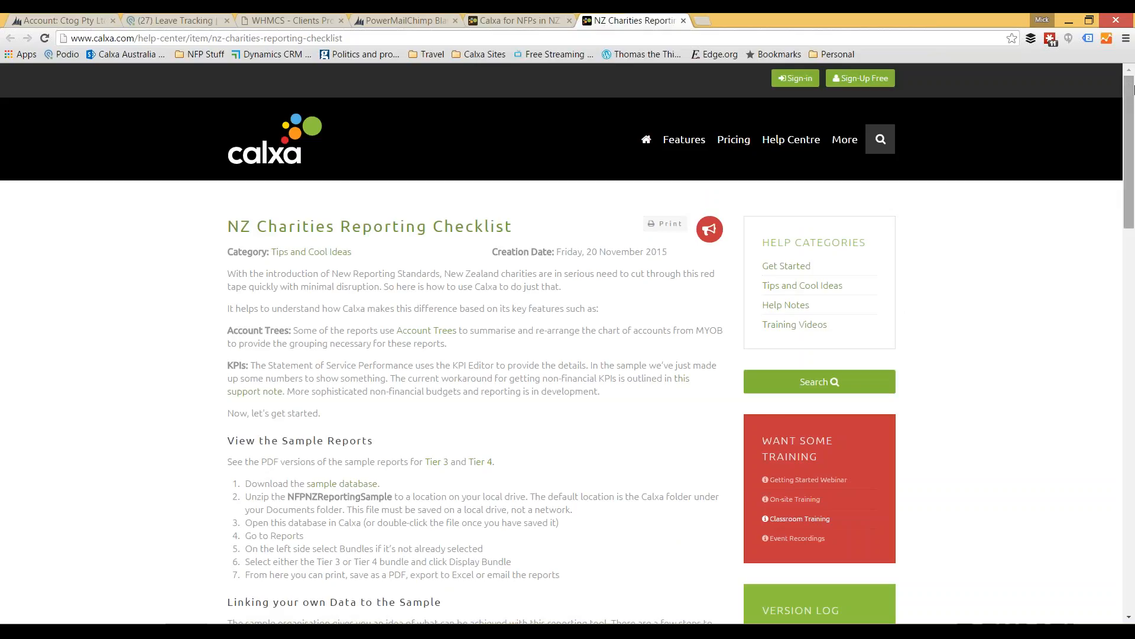
pyautogui.moveTo(1129, 106)
pyautogui.mouseDown()
pyautogui.moveTo(1129, 139)
pyautogui.moveTo(1129, 103)
pyautogui.mouseUp()
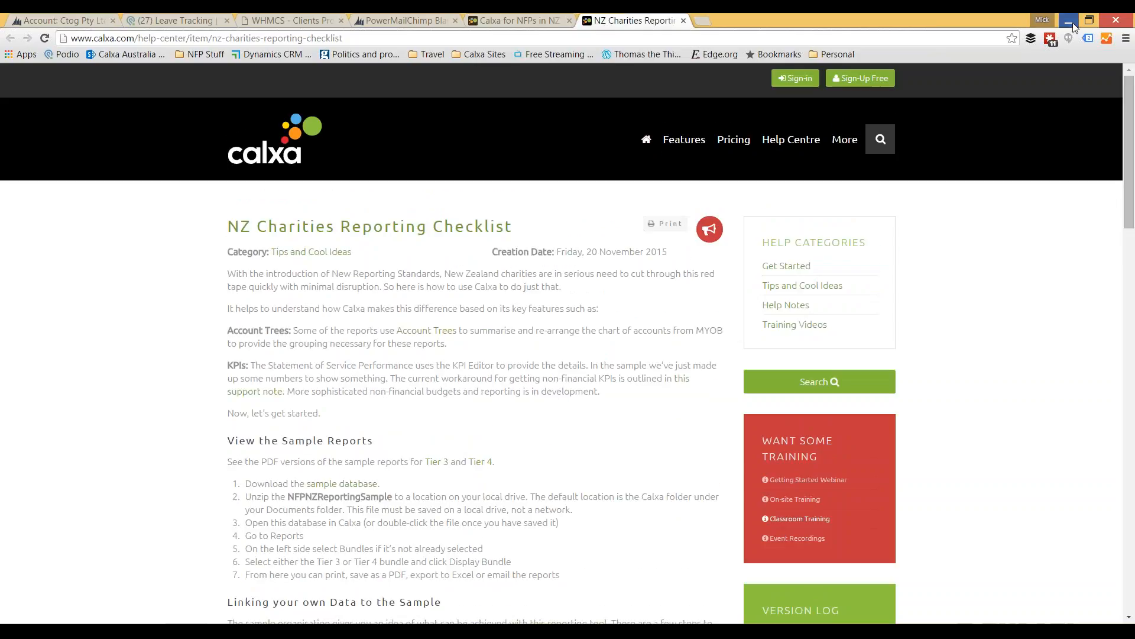
pyautogui.click(1072, 22)
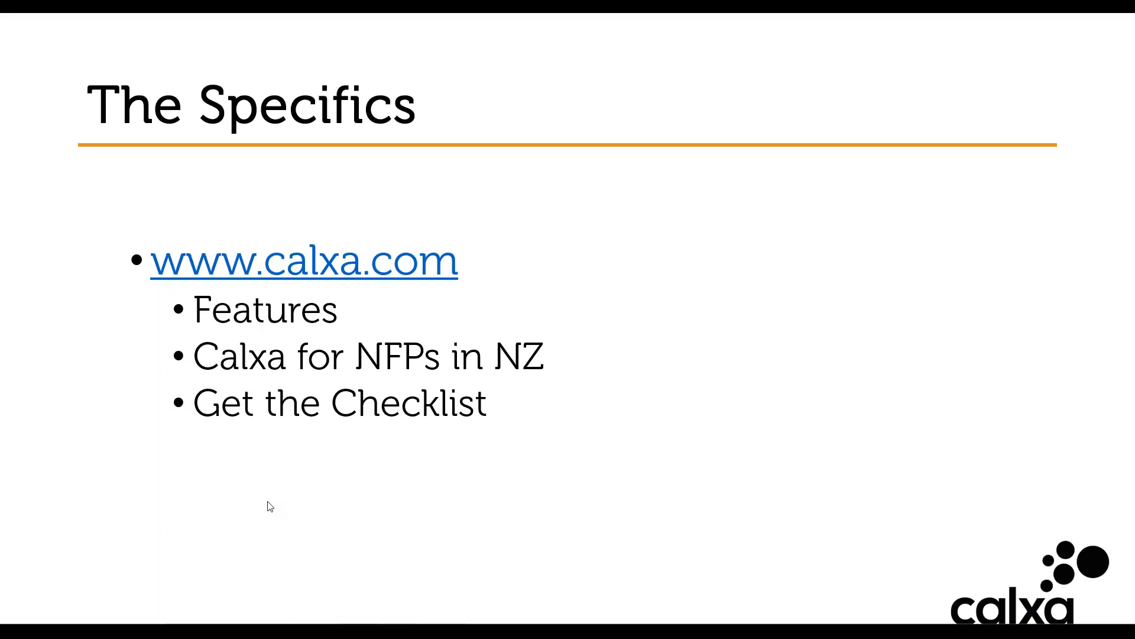
pyautogui.click(268, 502)
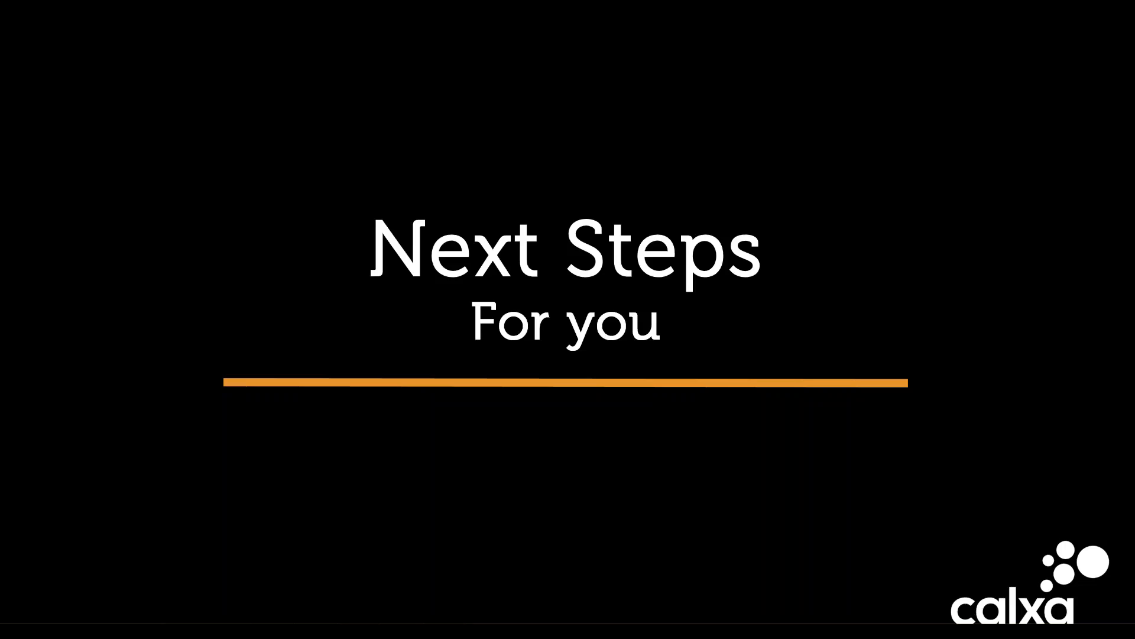
pyautogui.press('Right')
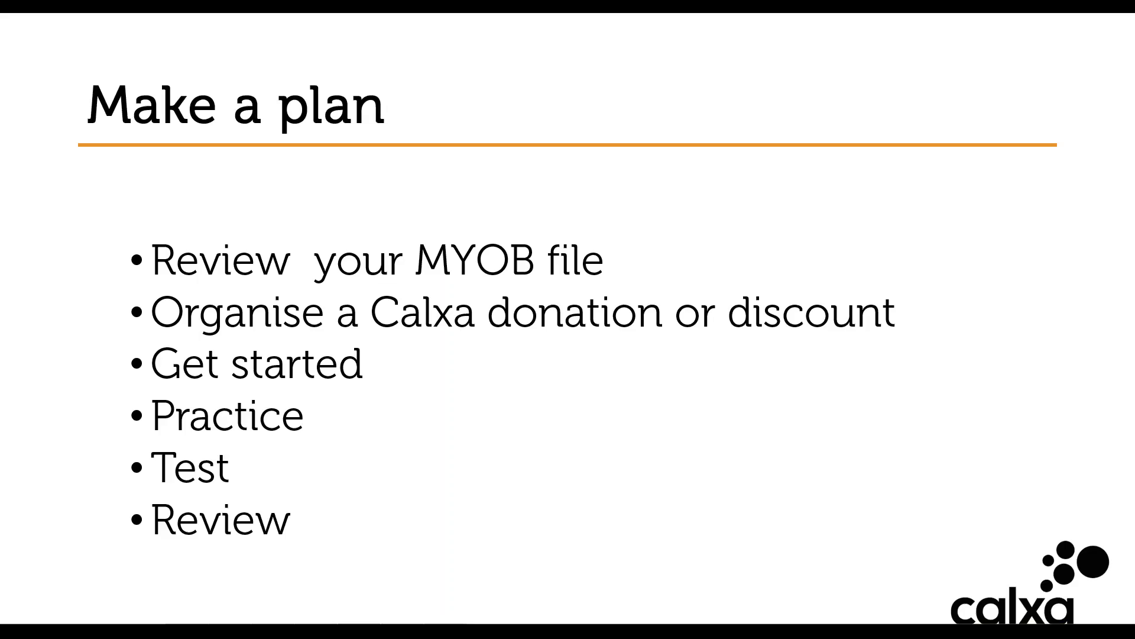
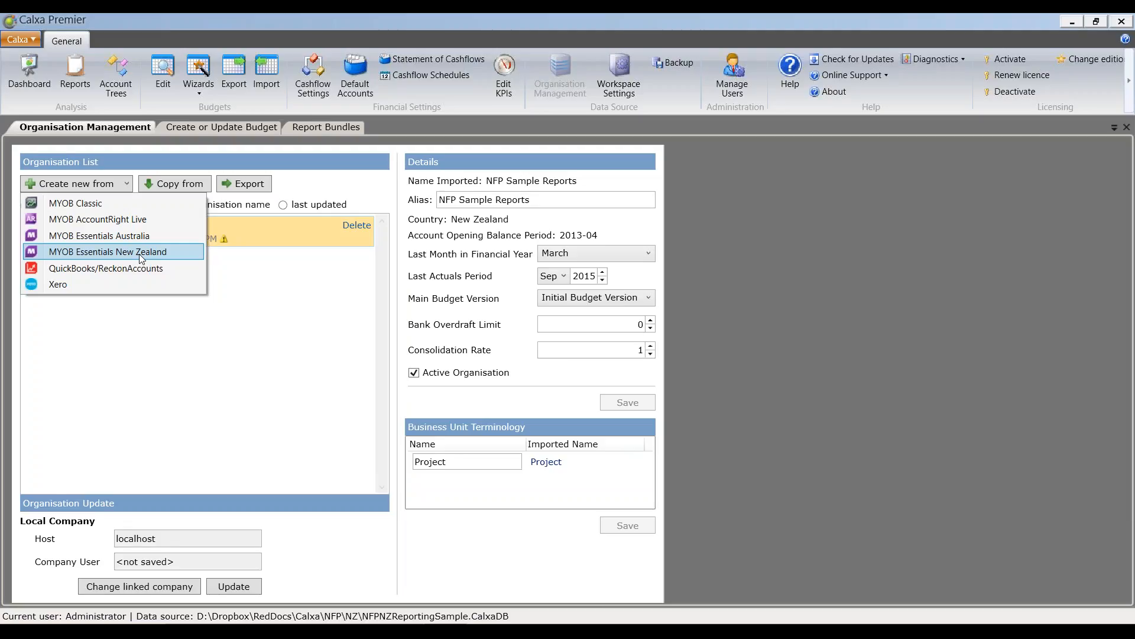
# Step: Dismiss the organisation source list and review the report criteria of the Statement of Financial Performance in the NZ NFP report bundles
pyautogui.click(268, 314)
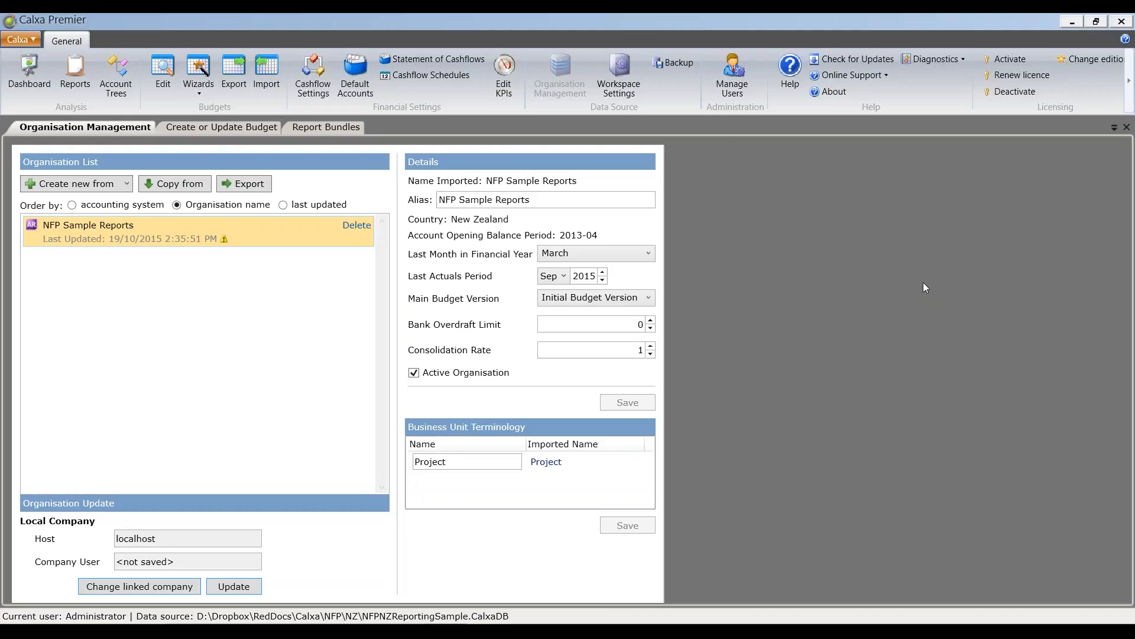
pyautogui.click(337, 127)
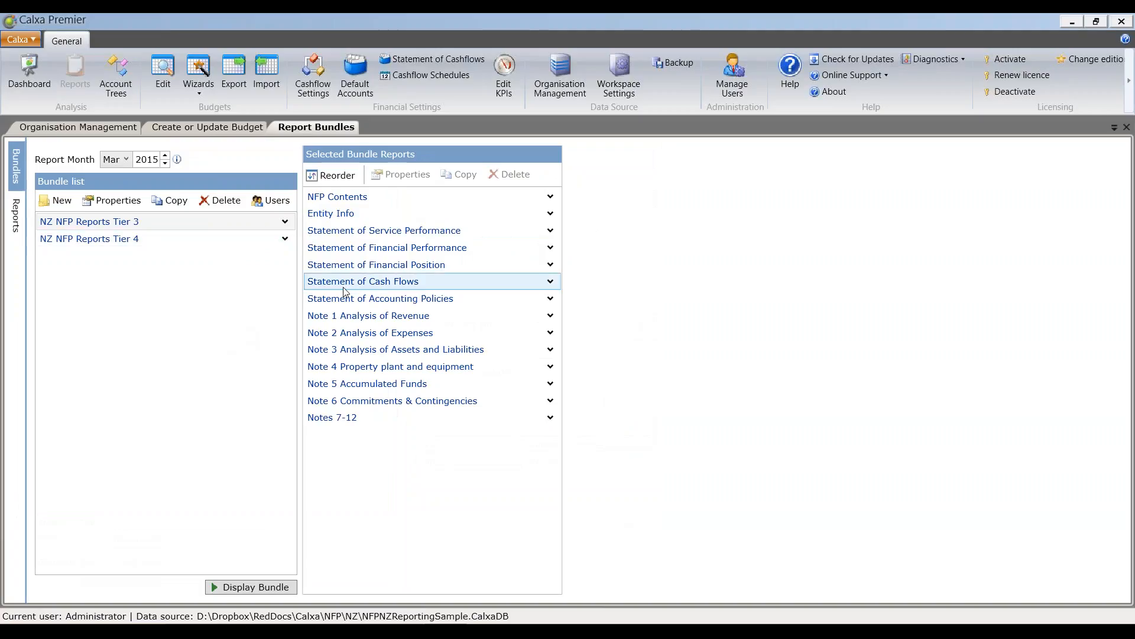
pyautogui.click(435, 251)
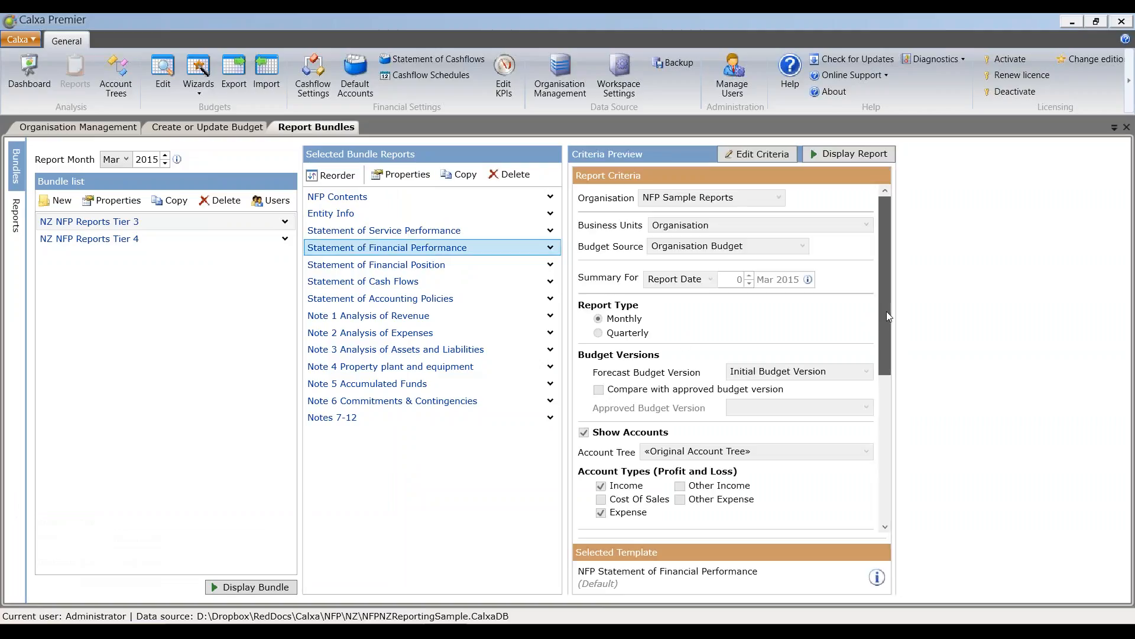
pyautogui.moveTo(885, 319); pyautogui.dragTo(818, 491)
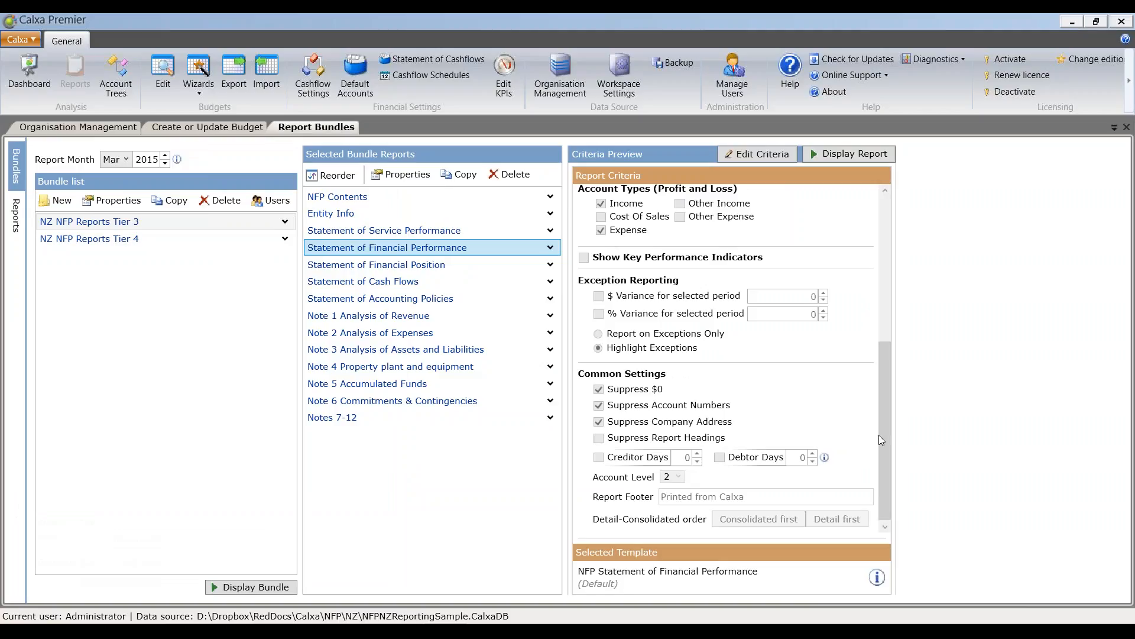
pyautogui.moveTo(883, 429); pyautogui.dragTo(886, 358)
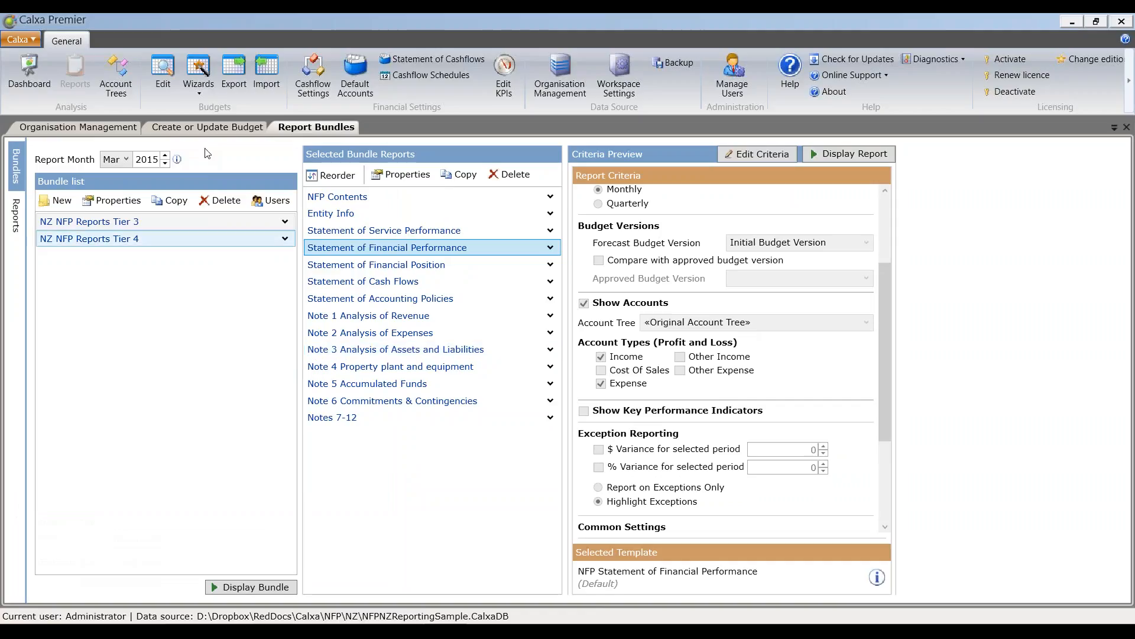
# Step: Open the NZ Analysis account tree and inspect the expense accounts grouped under headers 6-1000 and 6-2000
pyautogui.click(165, 92)
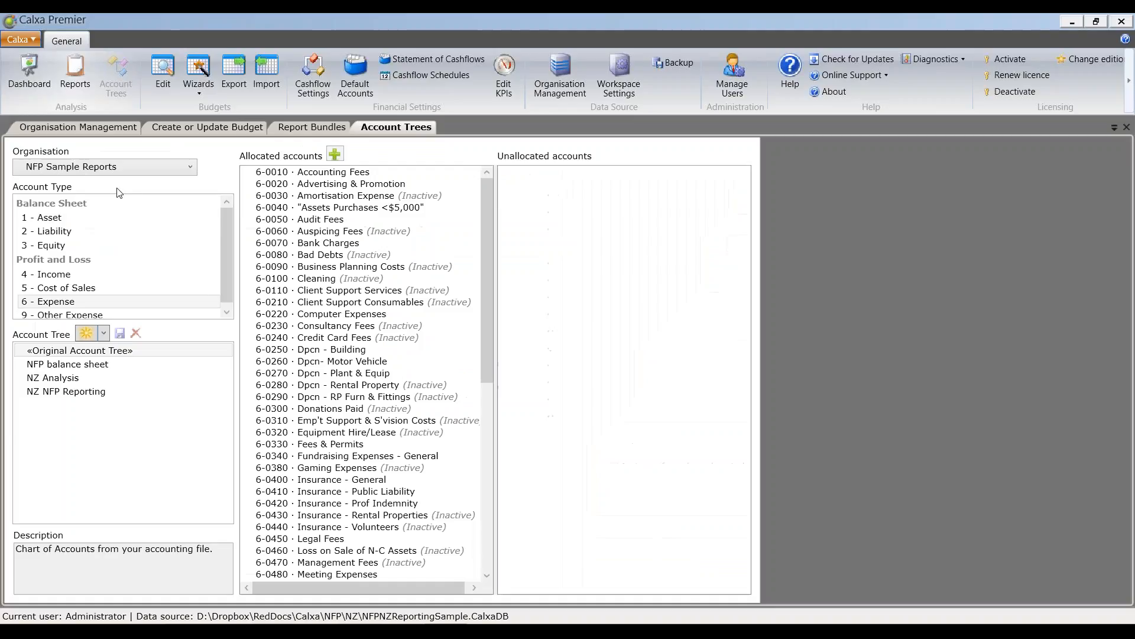
pyautogui.click(84, 380)
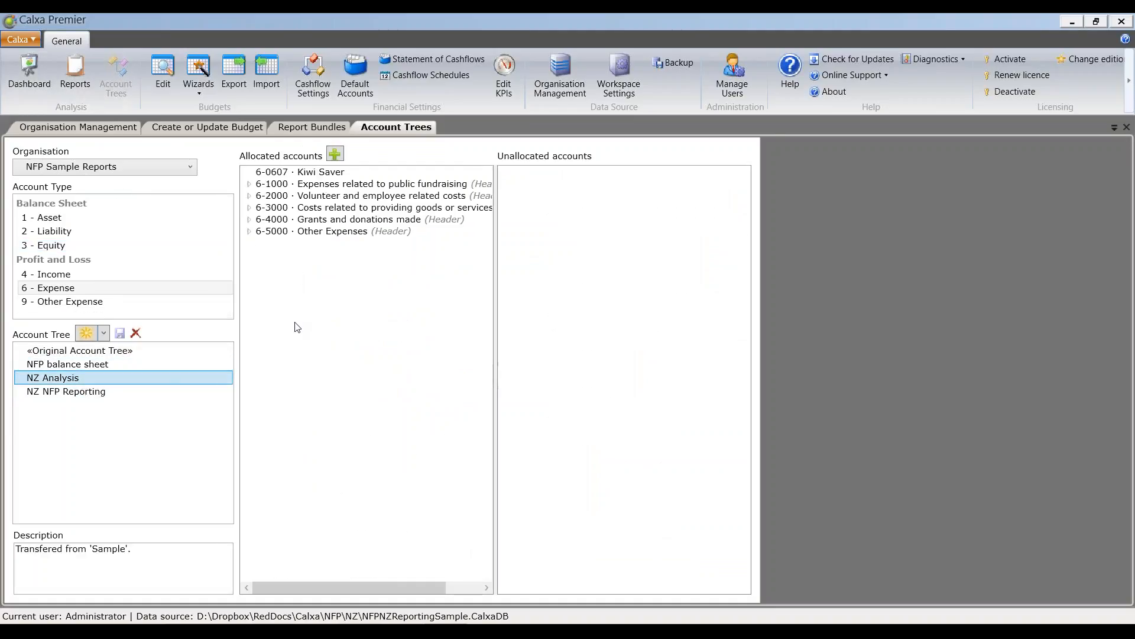
pyautogui.click(249, 184)
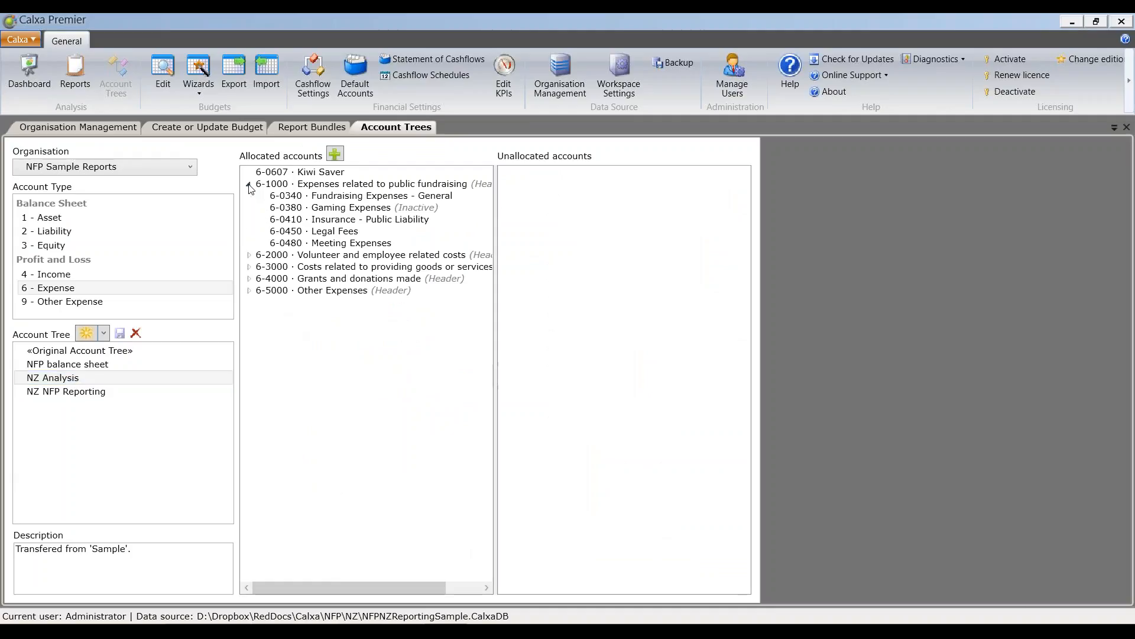
pyautogui.click(249, 256)
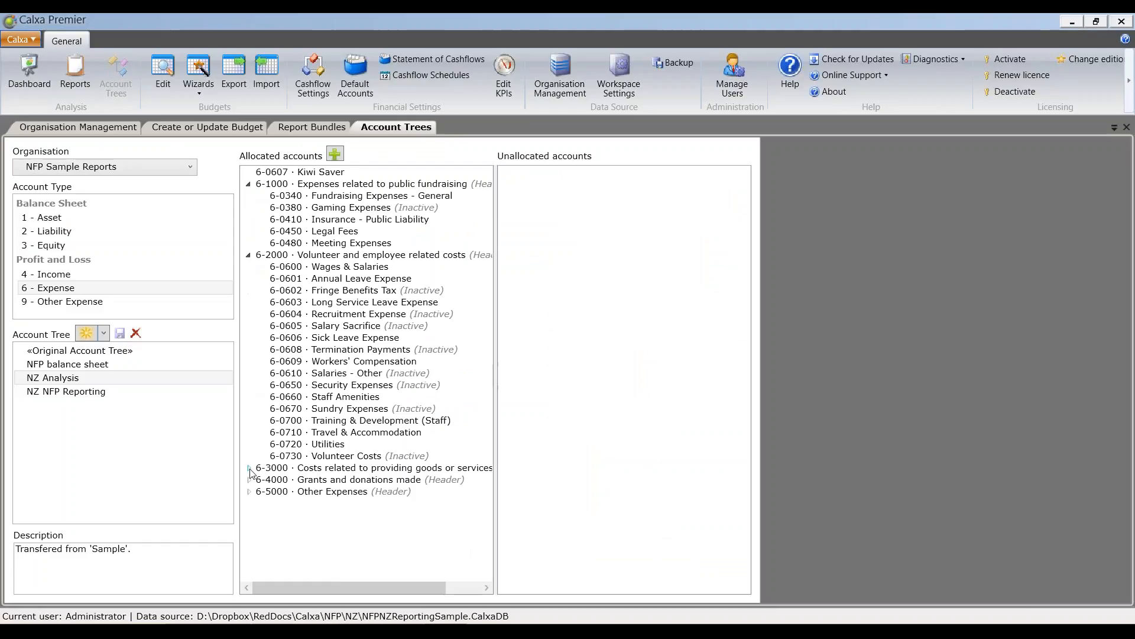
pyautogui.click(249, 256)
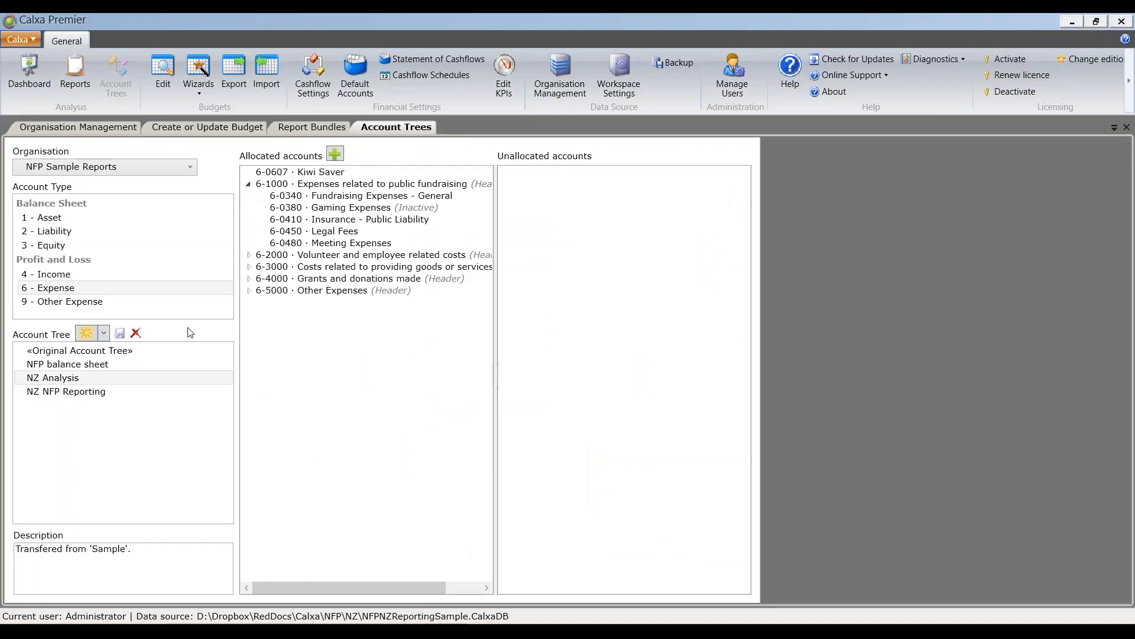
pyautogui.click(249, 185)
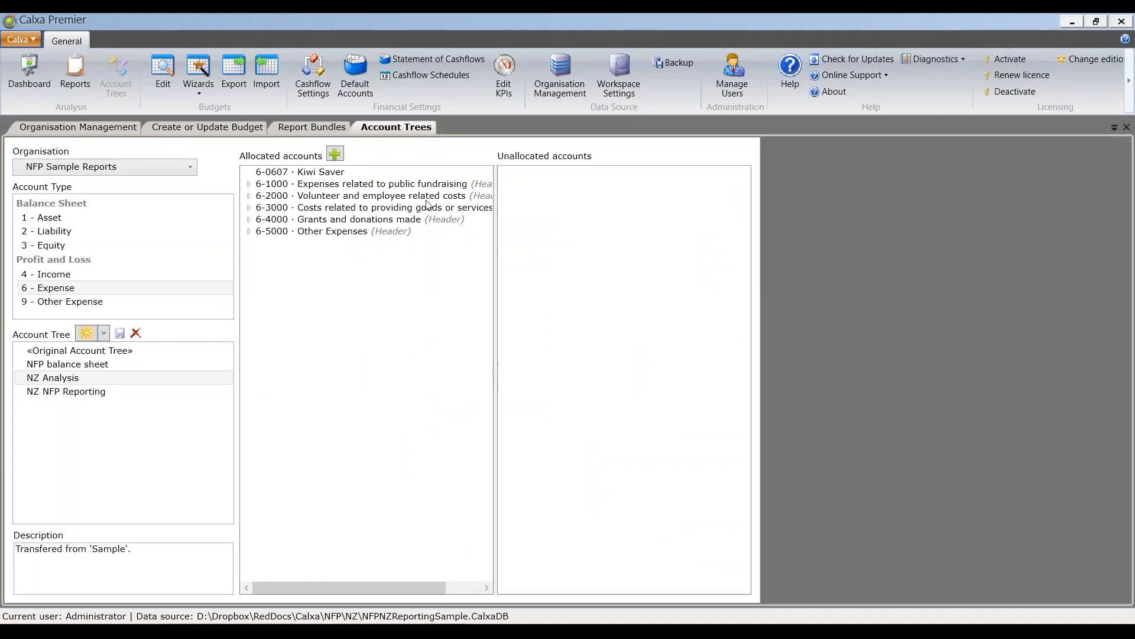
# Step: Move the unallocated-to-header account 6-0607 Kiwi Saver under the 6-2000 Volunteer and employee related costs header
pyautogui.click(249, 196)
pyautogui.click(249, 196)
pyautogui.click(249, 196)
pyautogui.moveTo(291, 173); pyautogui.dragTo(283, 204)
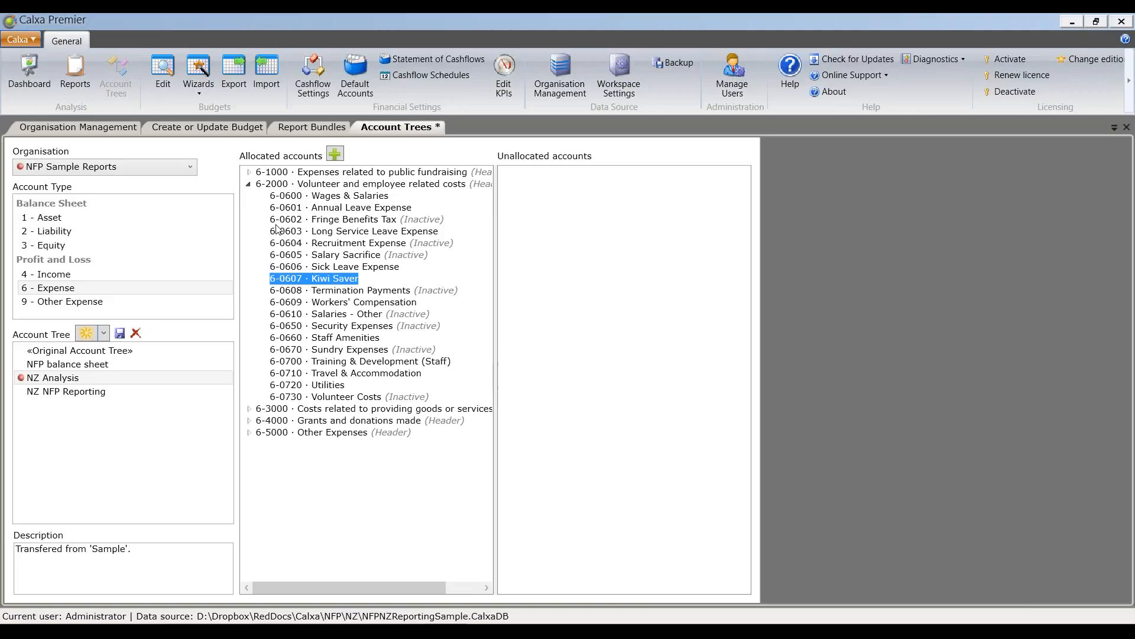
pyautogui.click(248, 184)
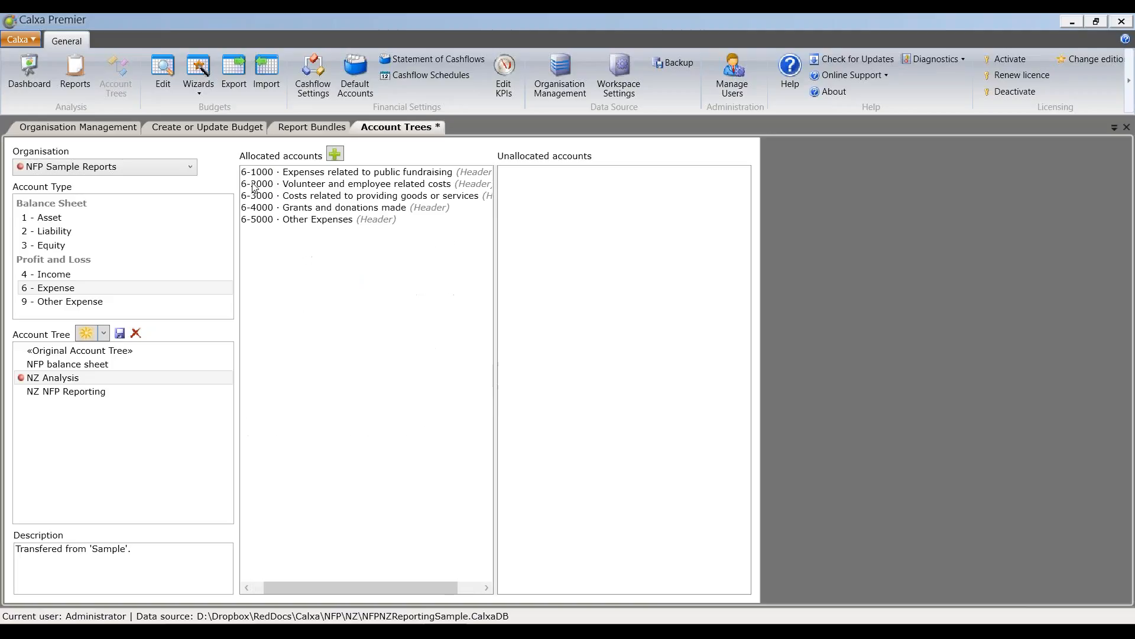
# Step: Look at the new header account dialog without creating one, and recheck the accounts under the 6-2000 header
pyautogui.click(334, 154)
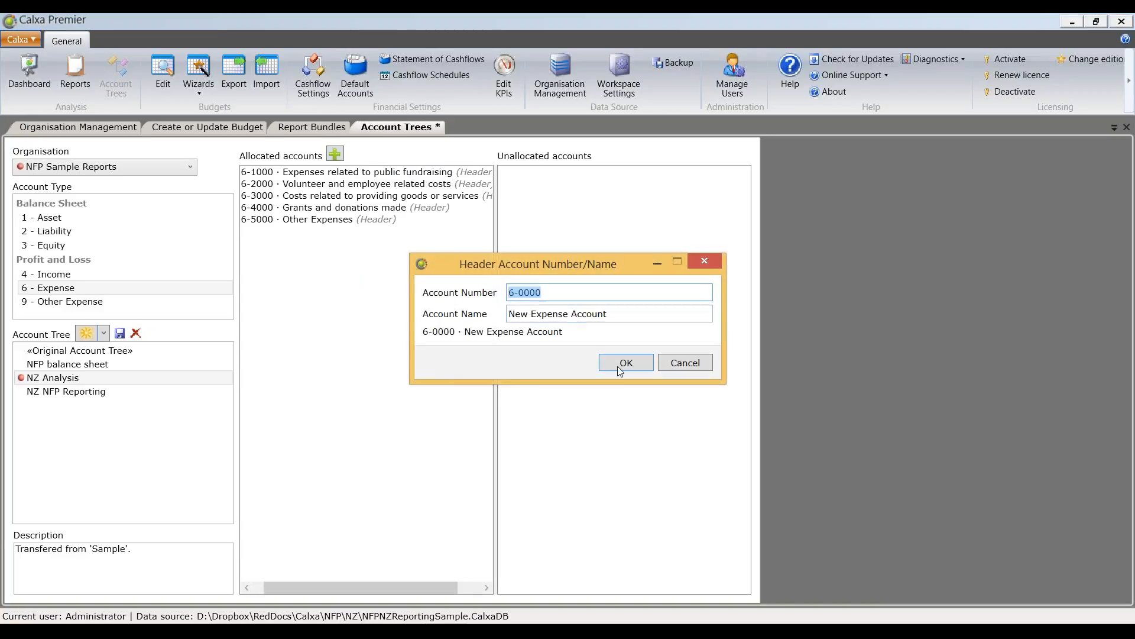
pyautogui.click(686, 362)
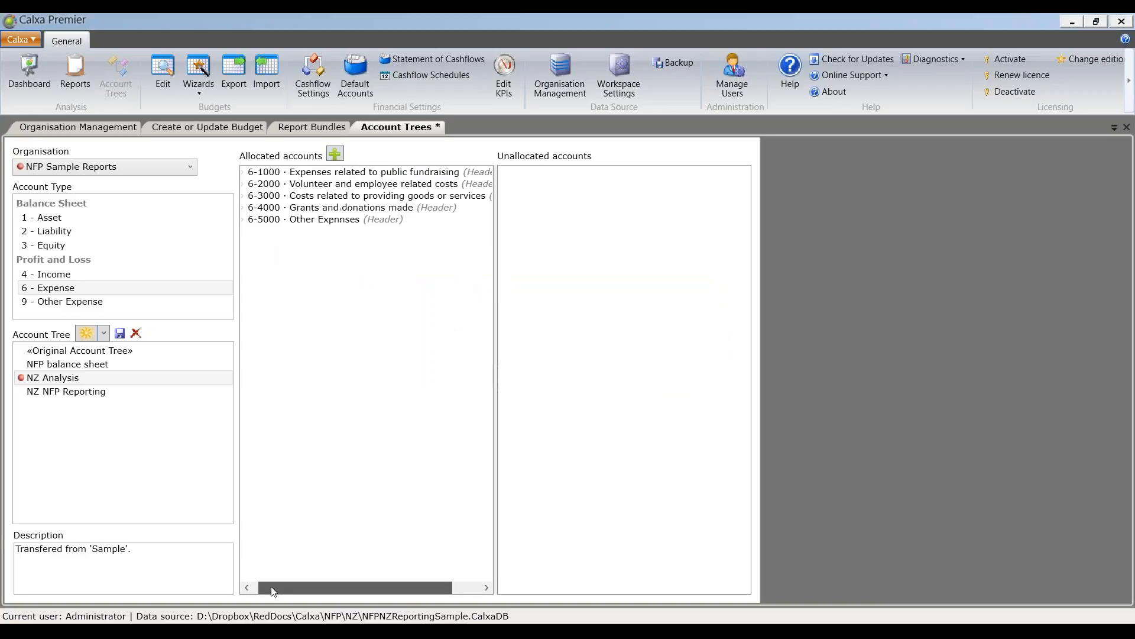
pyautogui.doubleClick(252, 185)
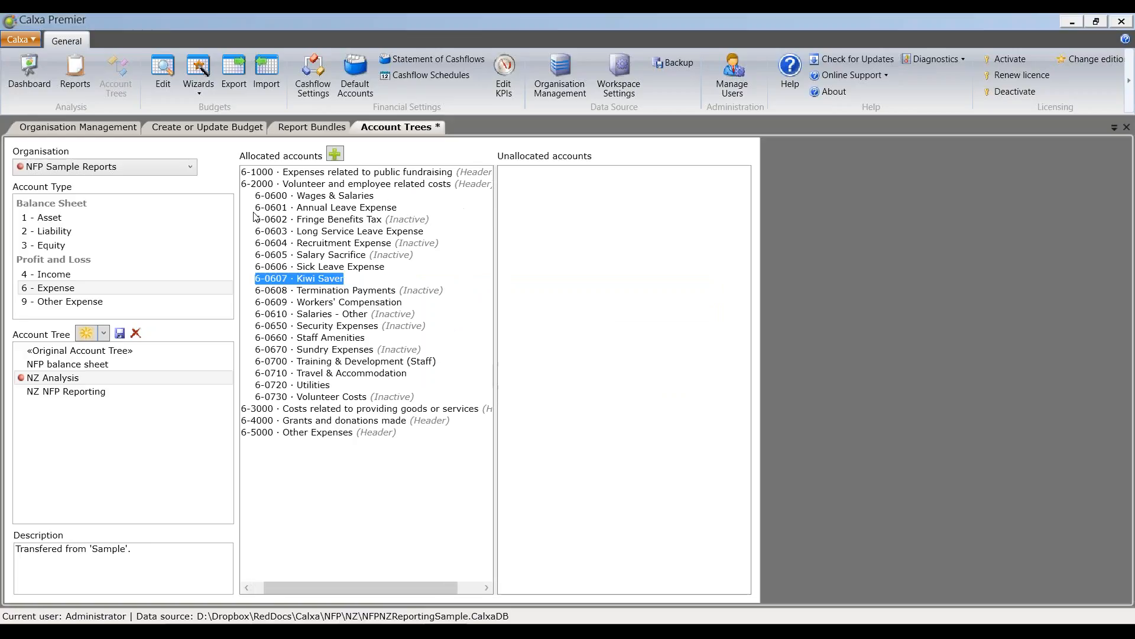
pyautogui.moveTo(285, 285)
pyautogui.mouseDown()
pyautogui.moveTo(278, 172)
pyautogui.moveTo(271, 279)
pyautogui.mouseUp()
pyautogui.click(249, 186)
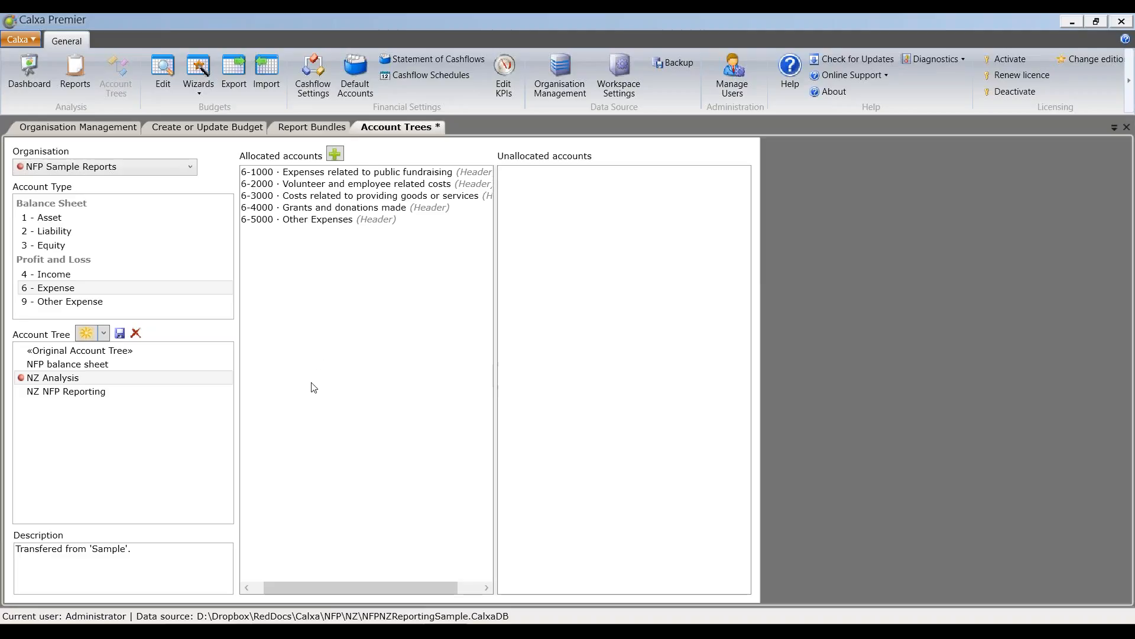
pyautogui.click(259, 590)
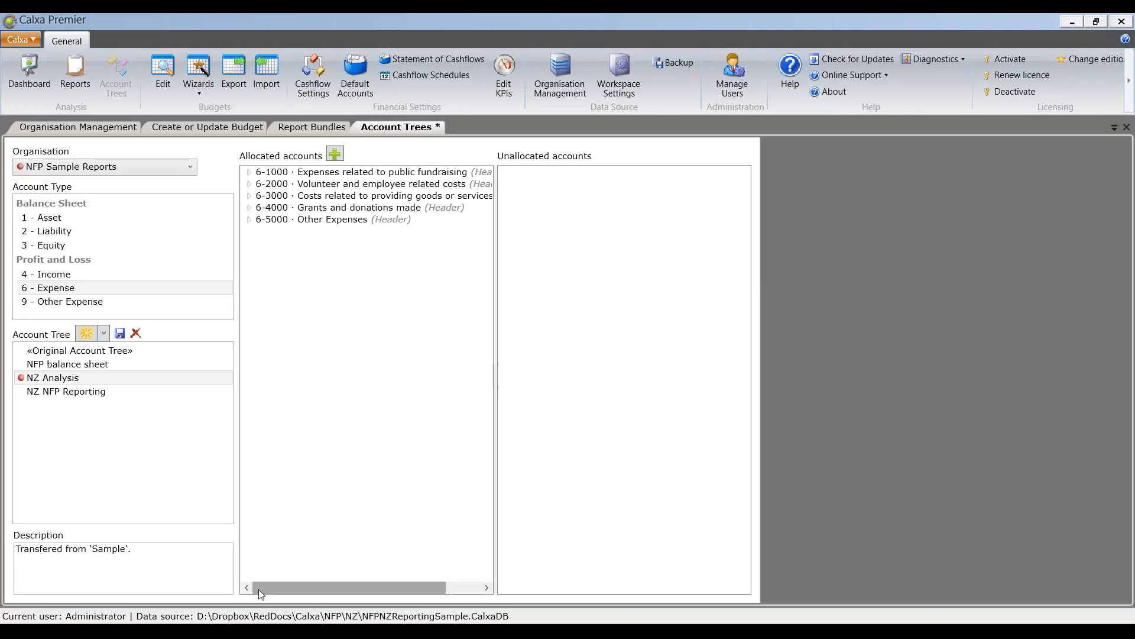